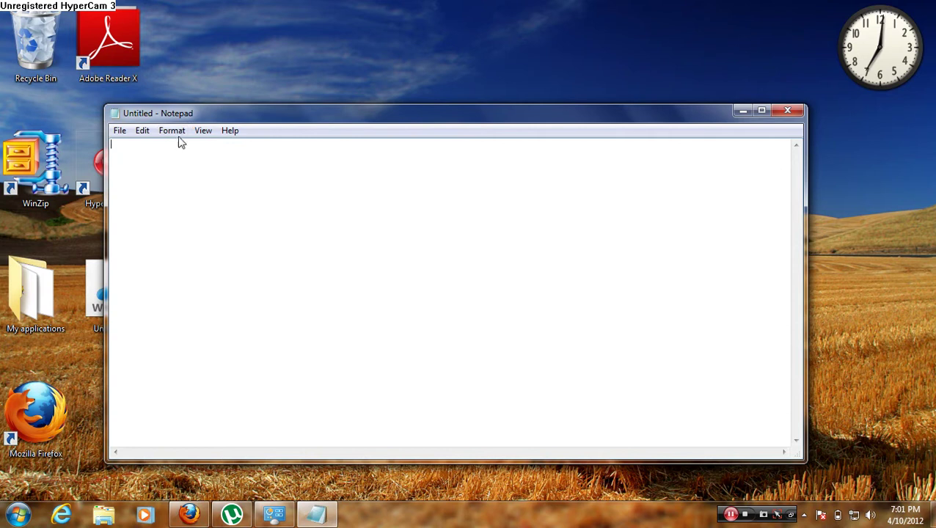
# Set the Notepad font to Lucida Handwriting, Italic, size 48, and enter "Hi" in the blank document
pyautogui.click(179, 133)
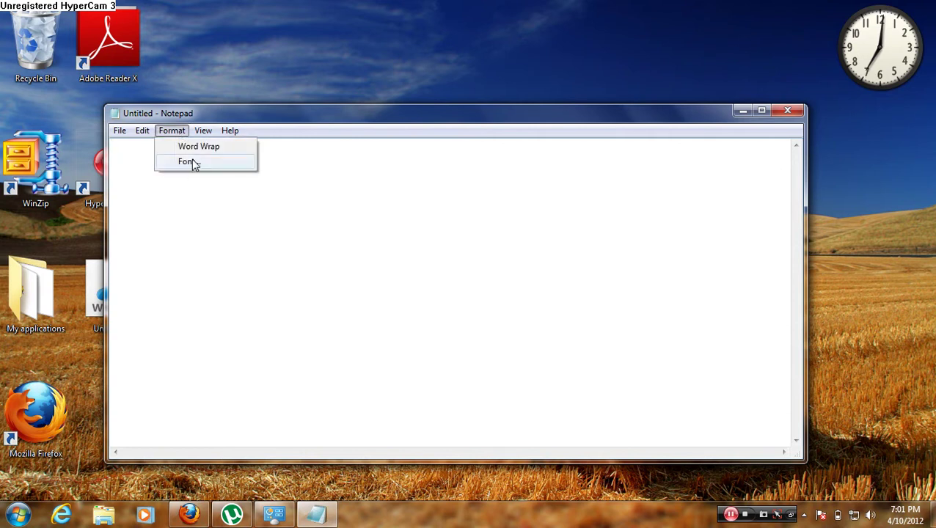
pyautogui.click(192, 162)
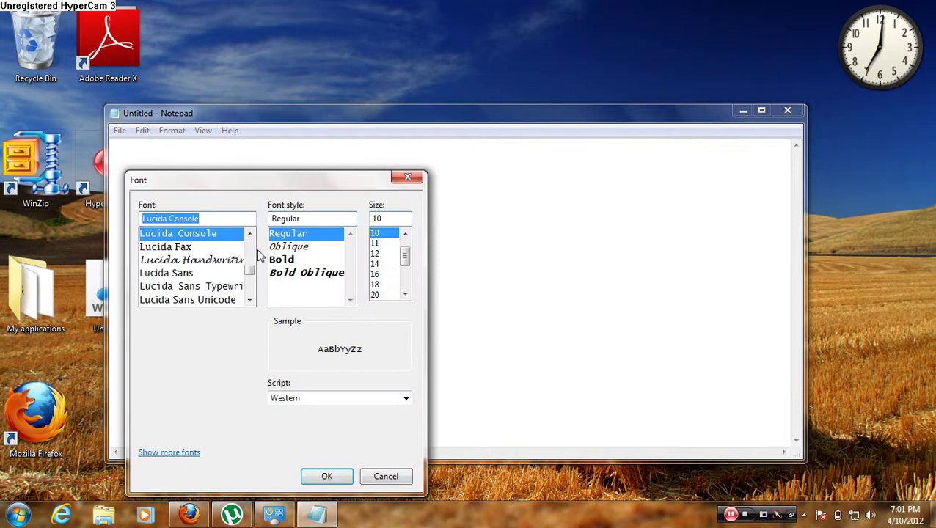
pyautogui.click(238, 263)
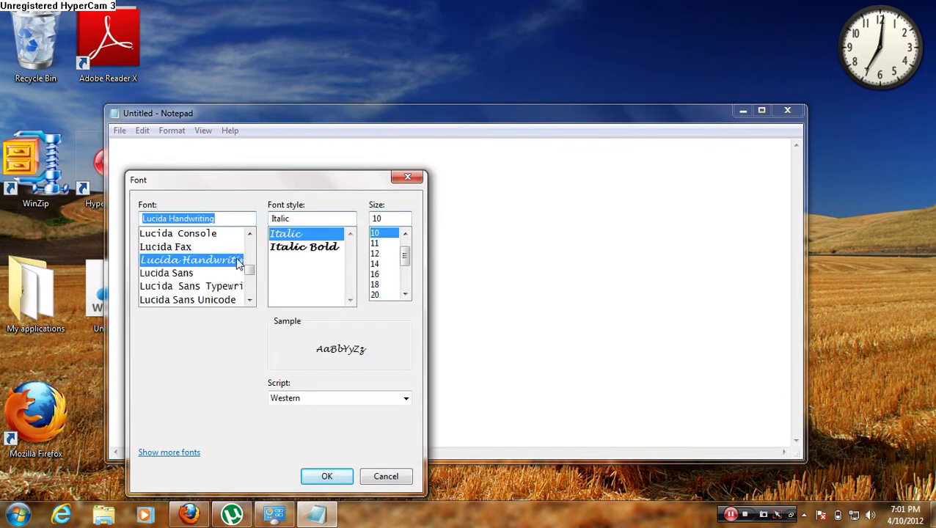
pyautogui.click(405, 294)
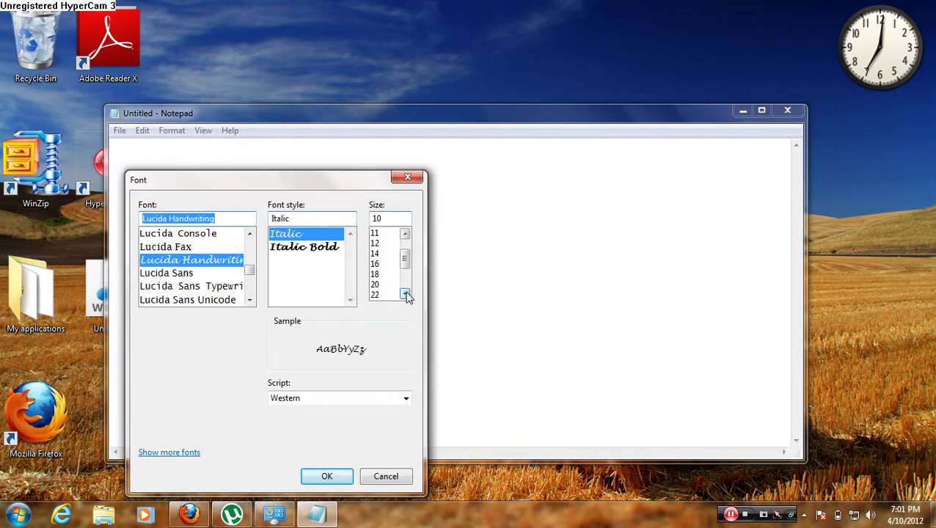
pyautogui.click(405, 294)
pyautogui.click(405, 294)
pyautogui.click(405, 294)
pyautogui.click(405, 294)
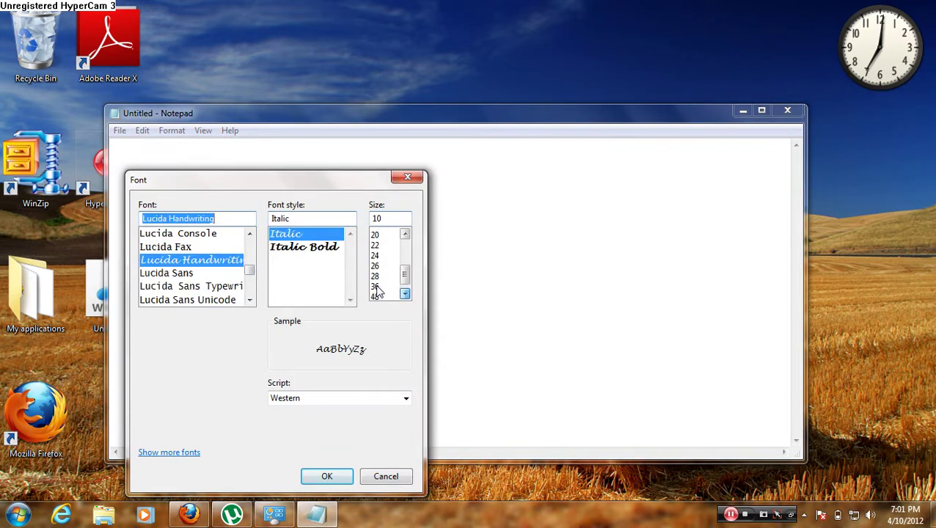
pyautogui.click(375, 295)
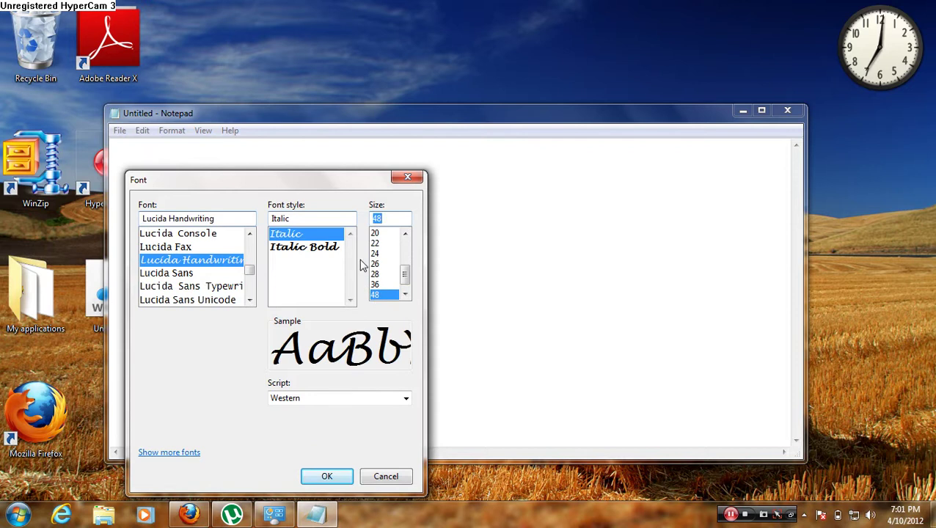
pyautogui.click(336, 475)
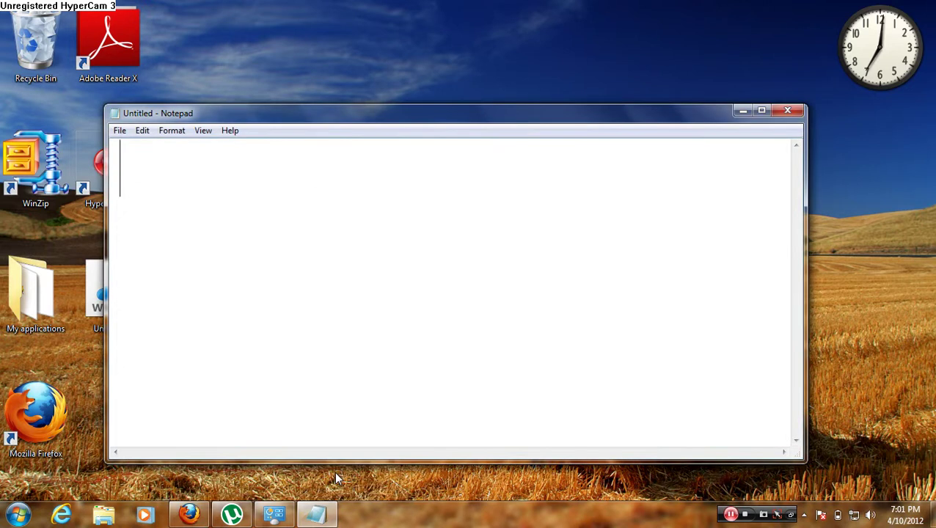
pyautogui.write('Hi')
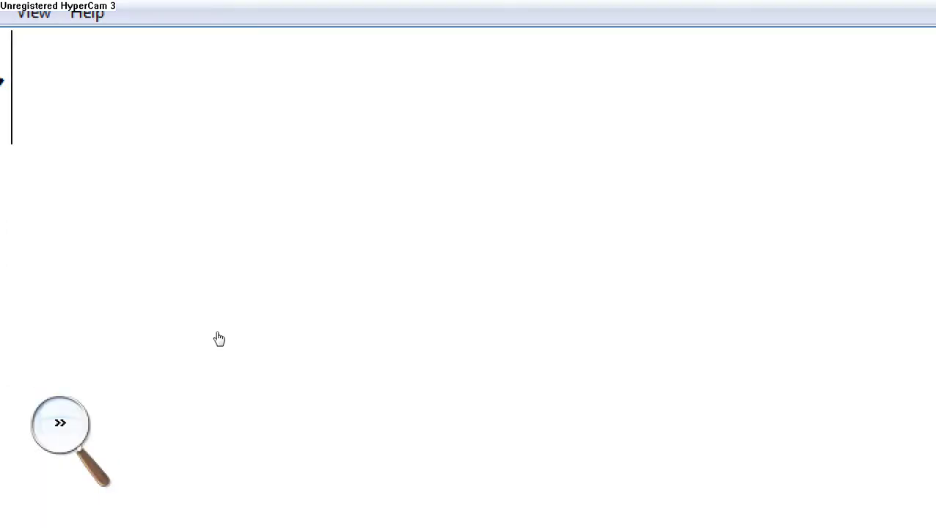
# Set Magnifier to follow the keyboard focus and the text insertion point, with the zoom change increment at 100%
pyautogui.click(217, 339)
pyautogui.click(252, 442)
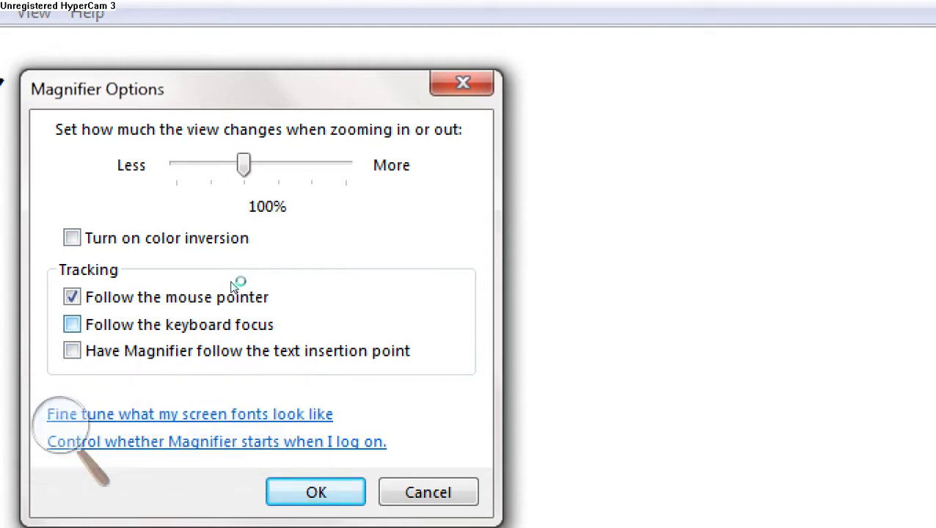
pyautogui.click(72, 324)
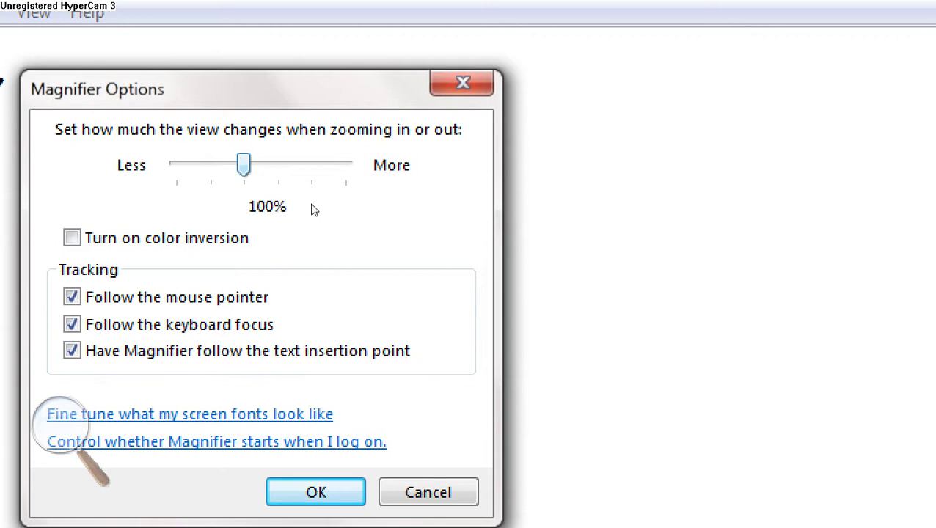
pyautogui.moveTo(244, 165); pyautogui.dragTo(311, 165)
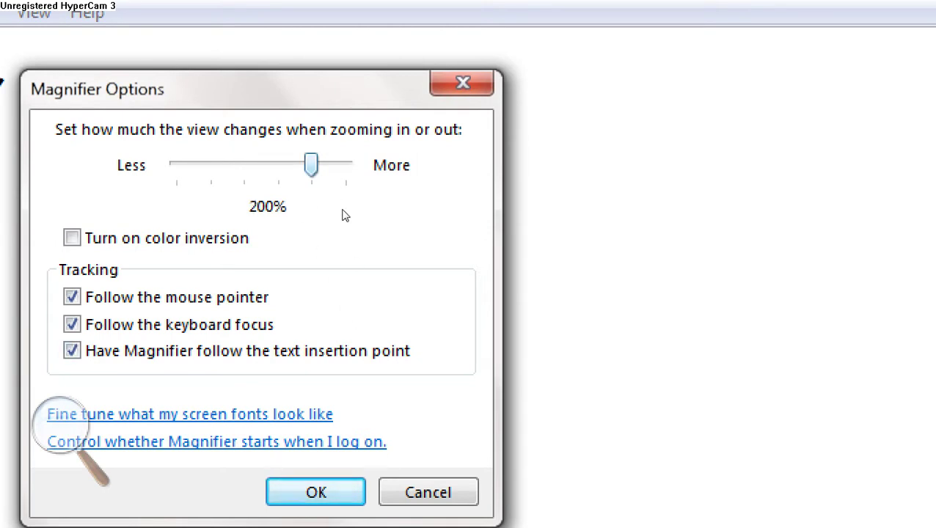
pyautogui.press('Left')
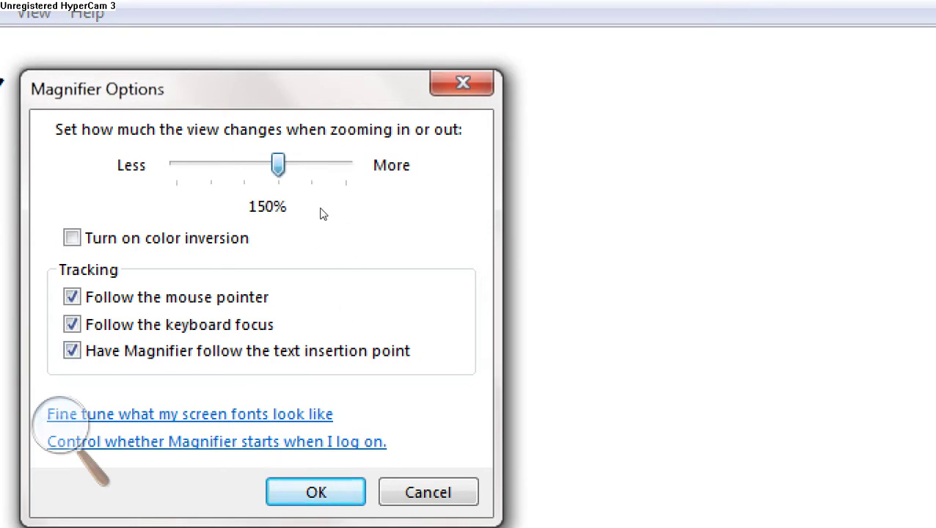
pyautogui.press('Left')
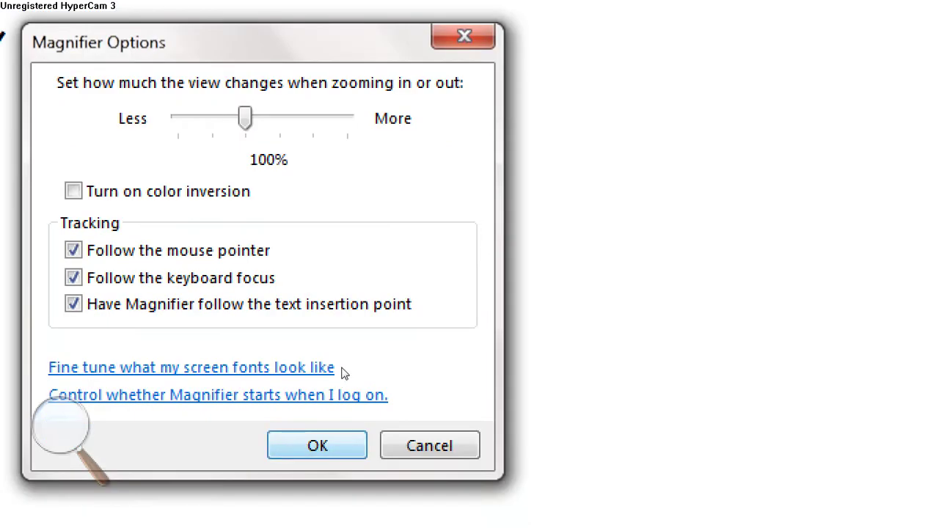
pyautogui.press('Return')
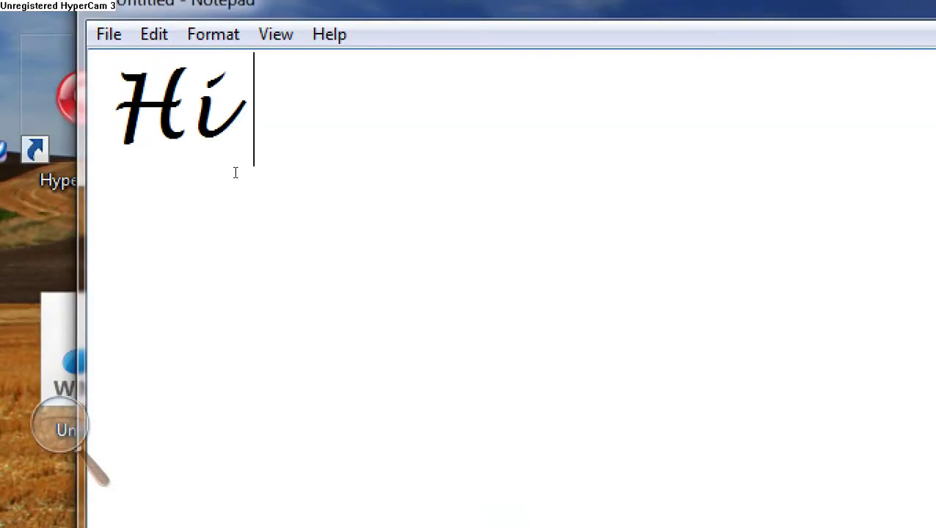
# Continue the line after "Hi" with the words "guys welcome to"
pyautogui.write('guys we')
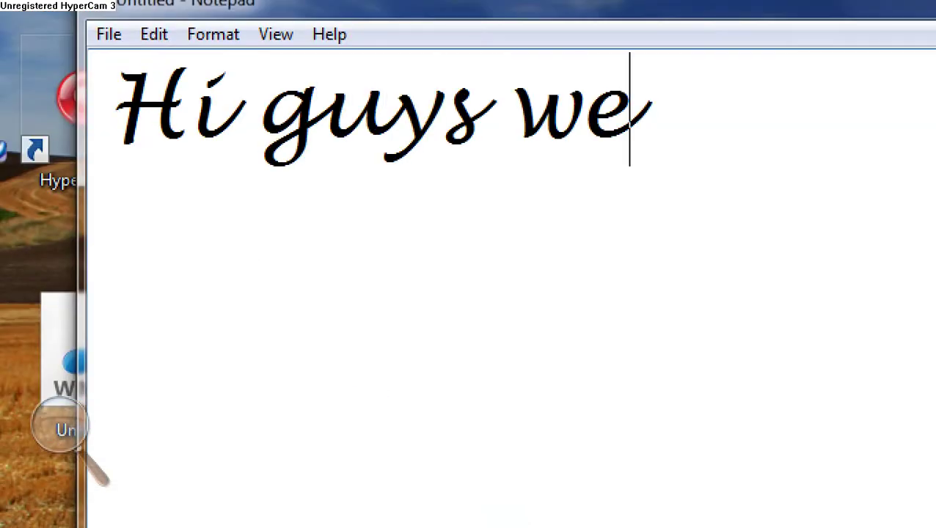
pyautogui.write('locme')
pyautogui.press('BackSpace')
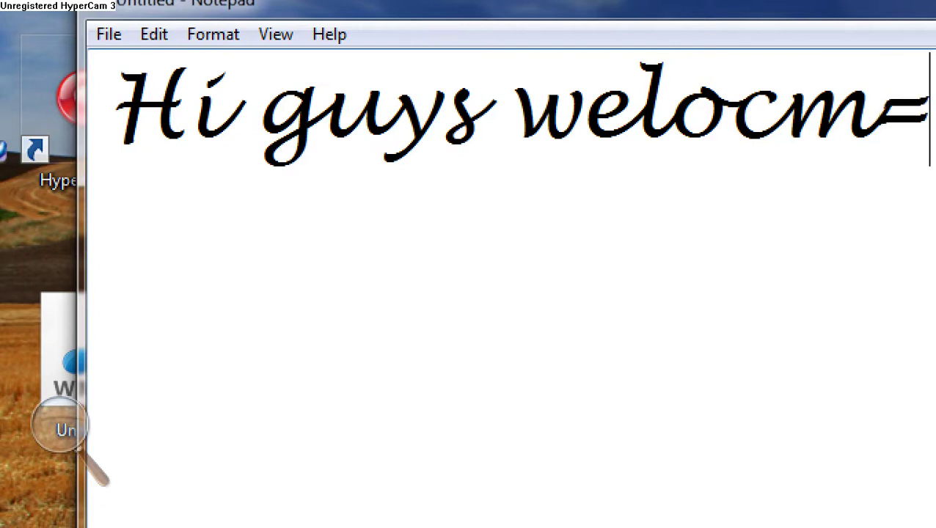
pyautogui.press('BackSpace')
pyautogui.press('BackSpace')
pyautogui.press('BackSpace')
pyautogui.write('com')
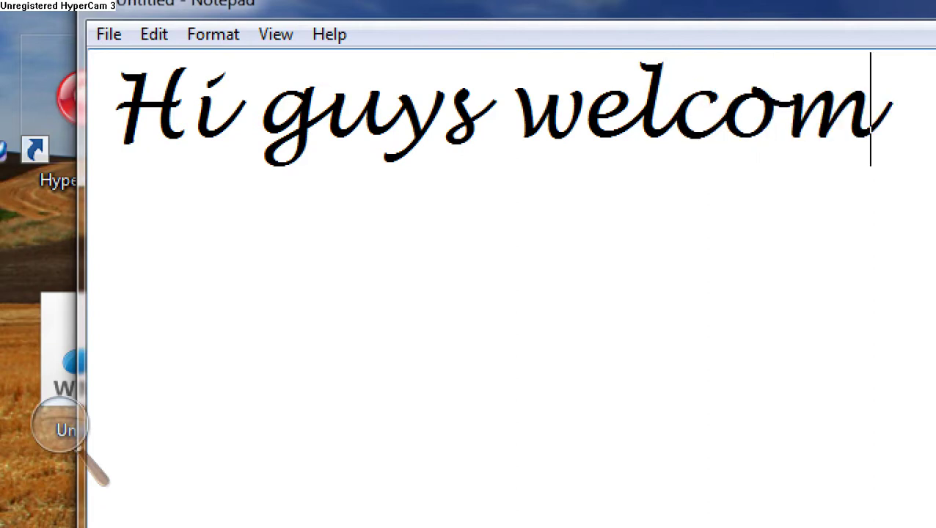
pyautogui.write('e to e')
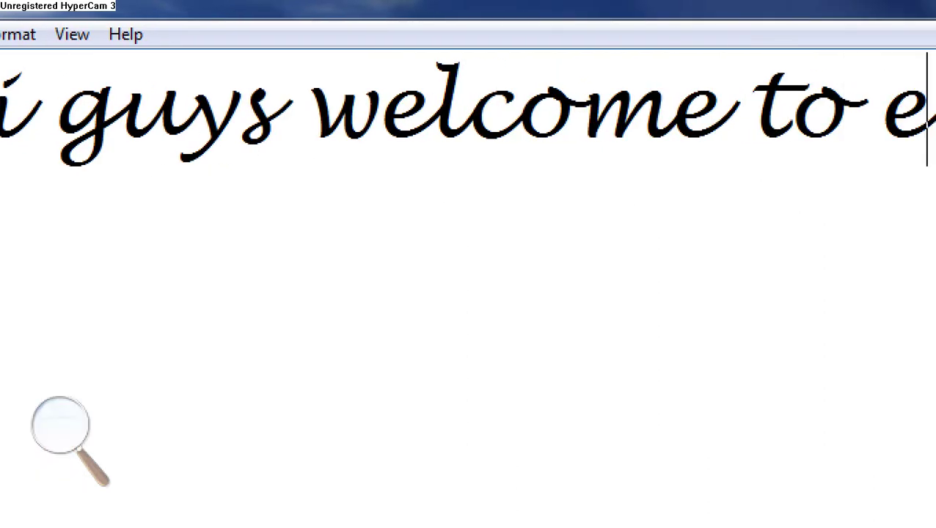
# Extend the greeting line with "edge-ucation videos and this tutorial is"
pyautogui.write('dge-ucait')
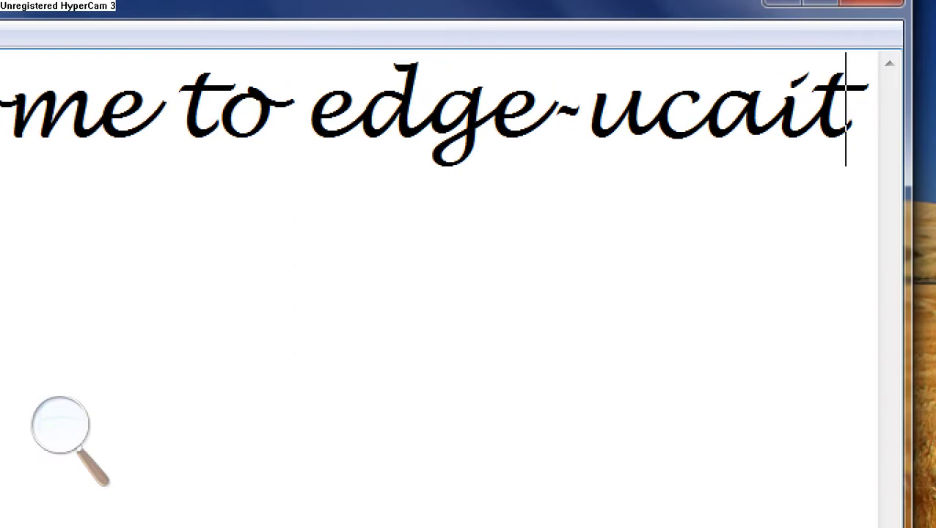
pyautogui.press('BackSpace')
pyautogui.press('BackSpace')
pyautogui.write('tion v')
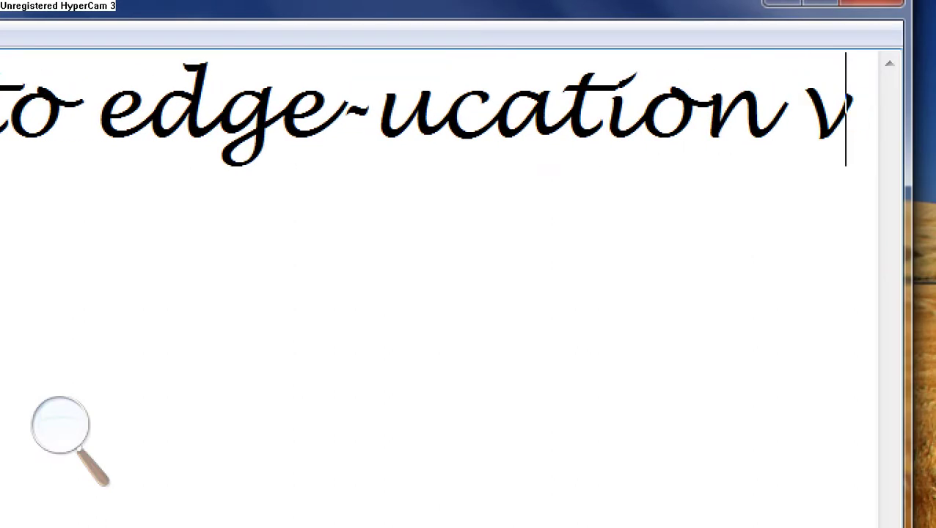
pyautogui.write('ideos and')
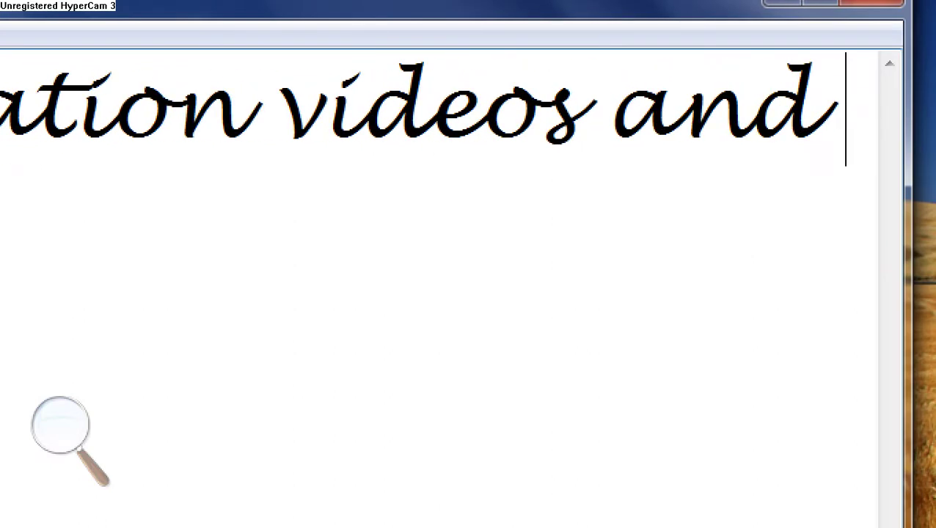
pyautogui.write(' this tutori')
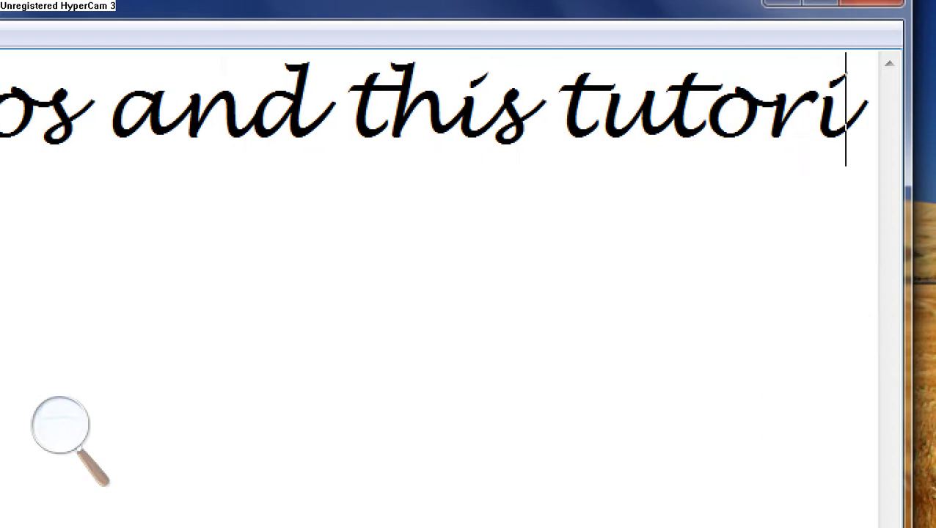
pyautogui.write('al is')
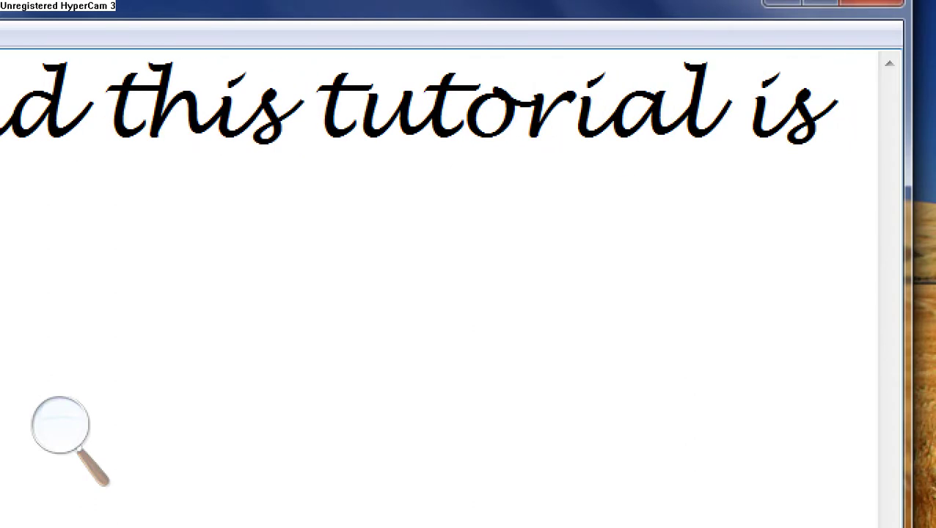
# Turn off Magnifier and insert ten line breaks after the greeting line in the Notepad document
pyautogui.press('super+Escape')
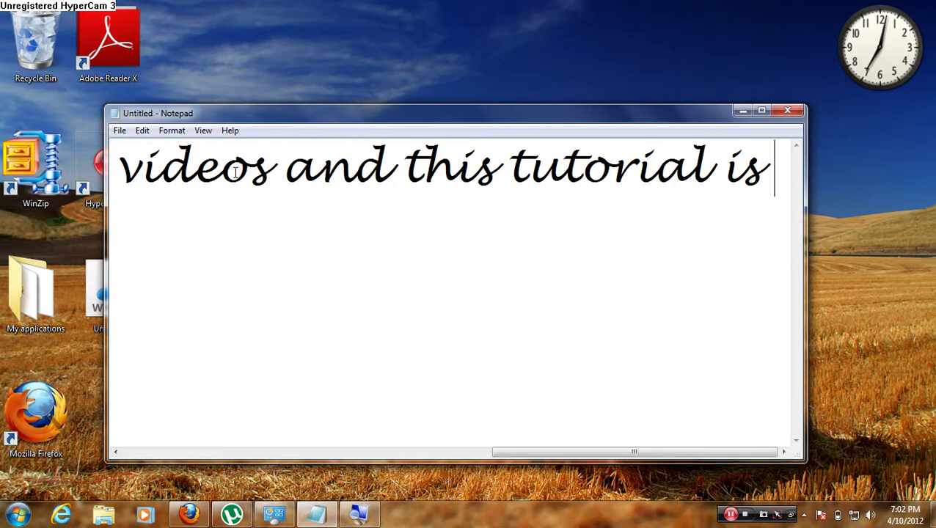
pyautogui.press('Return')
pyautogui.press('Return')
pyautogui.press('Return')
pyautogui.press('Return')
pyautogui.press('Return')
pyautogui.press('Return')
pyautogui.press('Return')
pyautogui.press('Return')
pyautogui.press('Return')
pyautogui.press('Return')
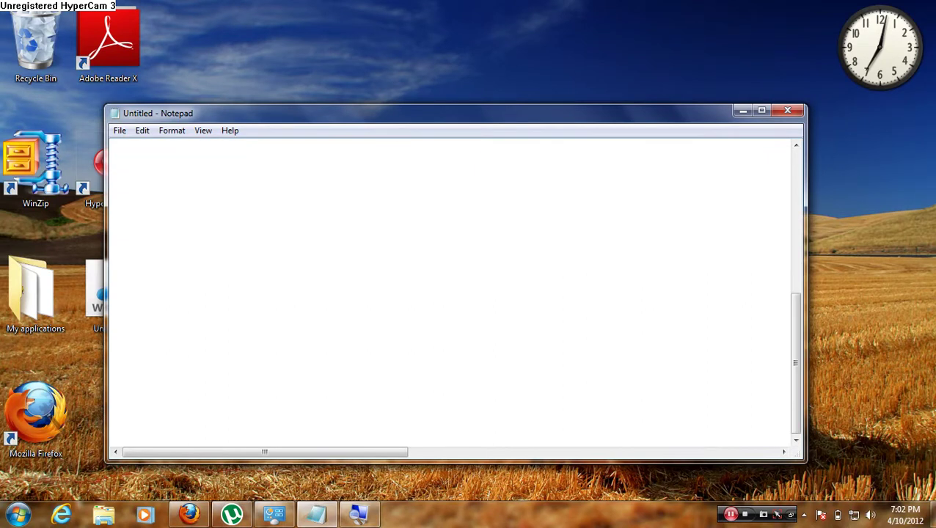
# Write "so i willl be showing you ppl how to change" on the new line below the greeting
pyautogui.write('so')
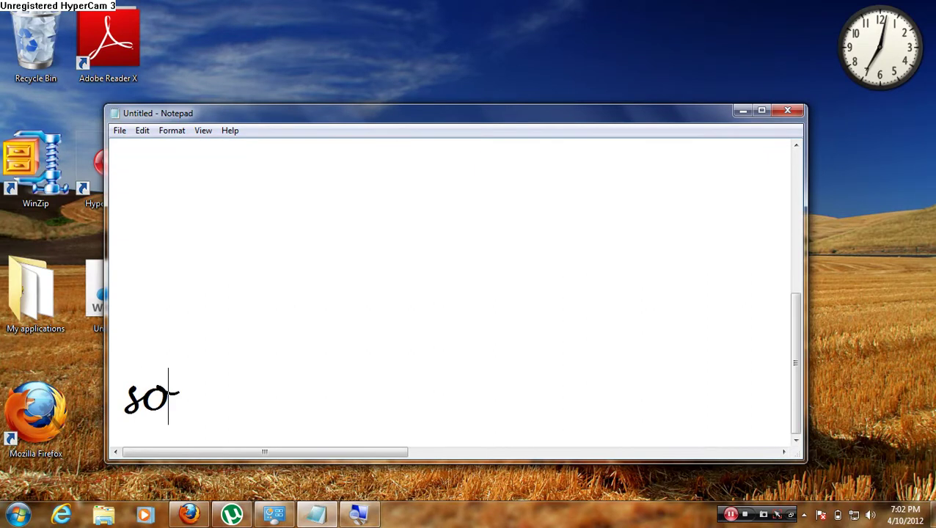
pyautogui.write(' i willl be sh')
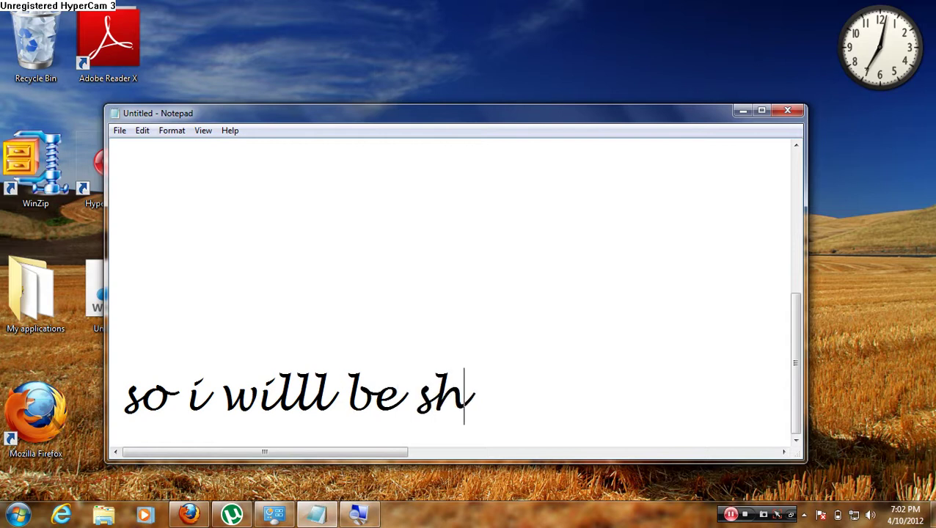
pyautogui.write('owing yo')
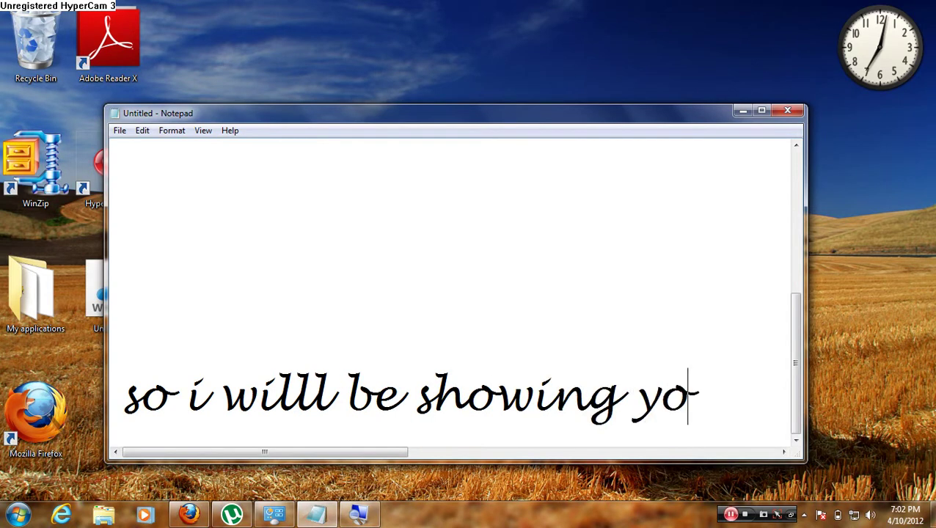
pyautogui.write('u ppl')
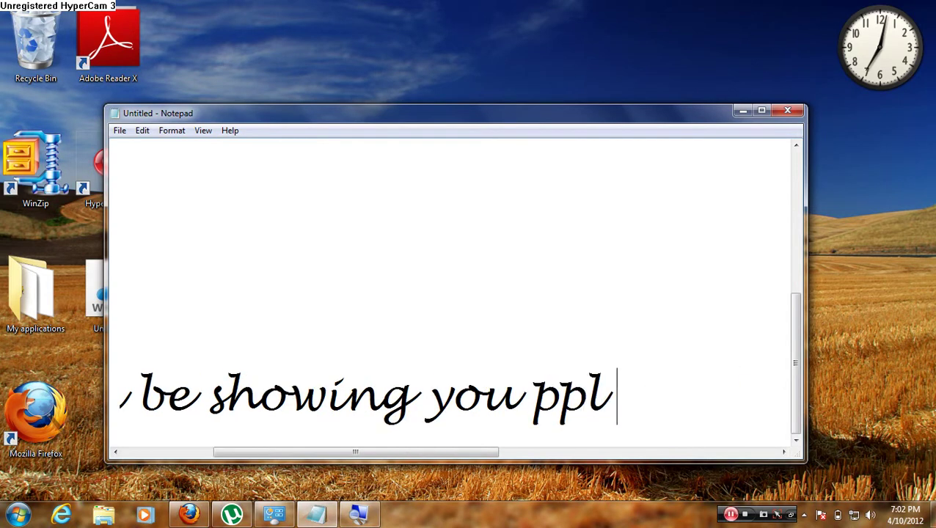
pyautogui.write(' how t')
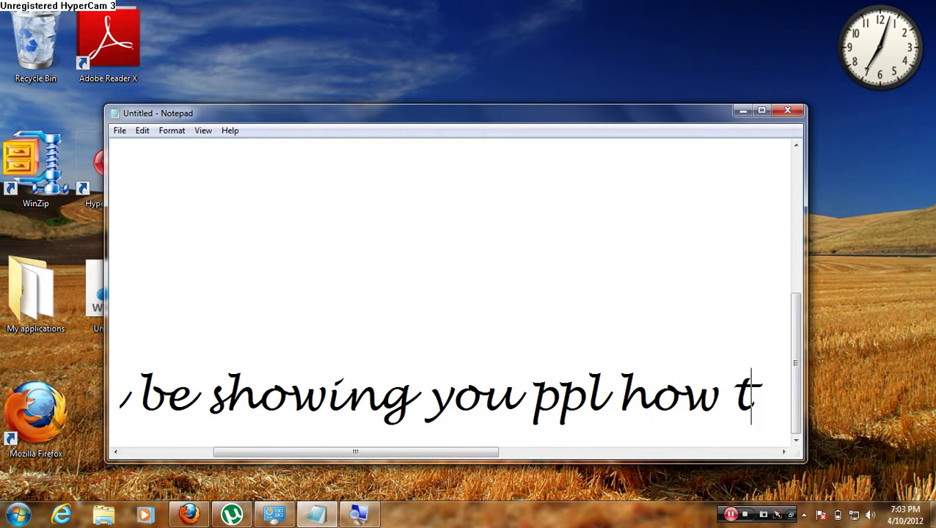
pyautogui.write('o change ')
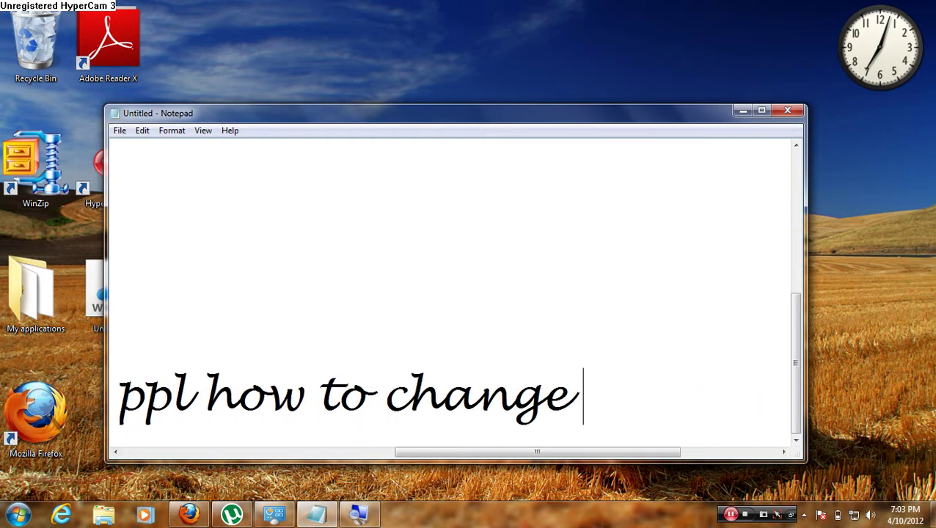
# Complete the sentence with the words "your laptop into a wifi hotspot"
pyautogui.write('your lap')
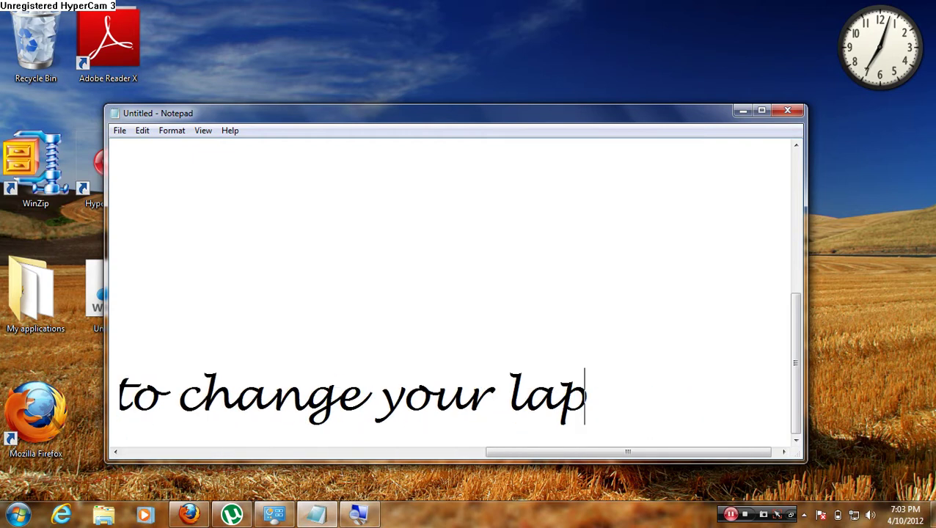
pyautogui.write('r')
pyautogui.press('BackSpace')
pyautogui.write('top ')
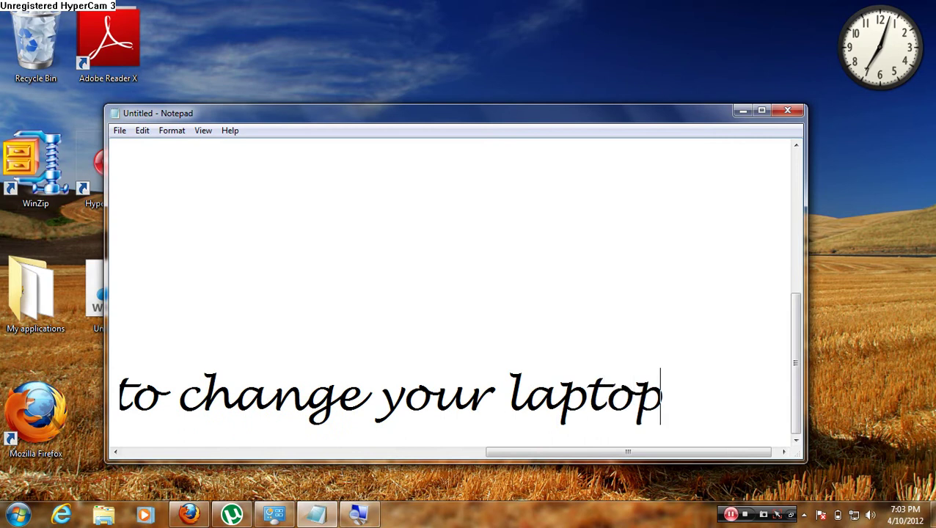
pyautogui.write('into')
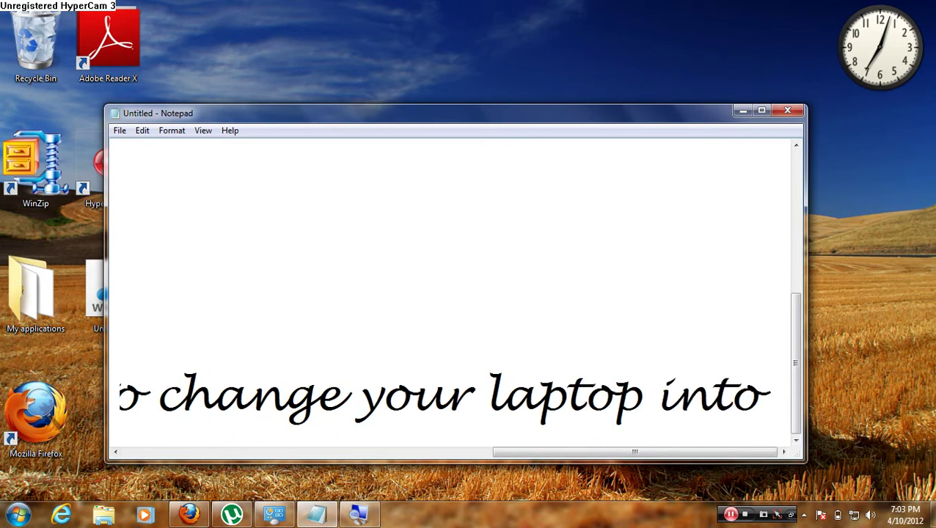
pyautogui.write(' a')
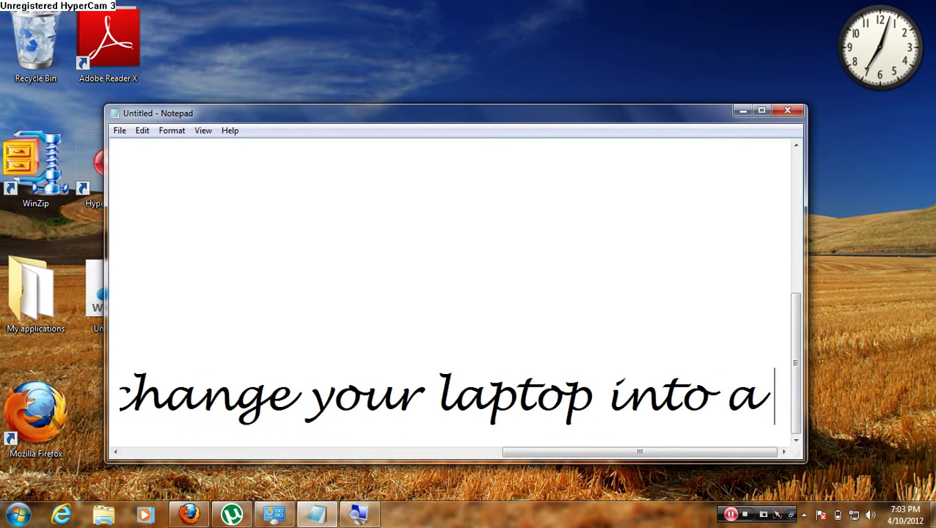
pyautogui.write(' wi')
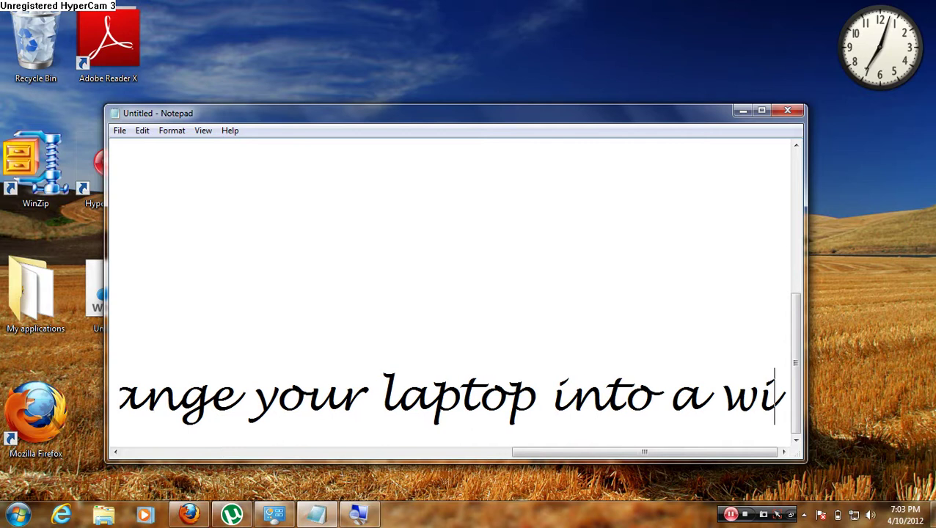
pyautogui.write('fi ho')
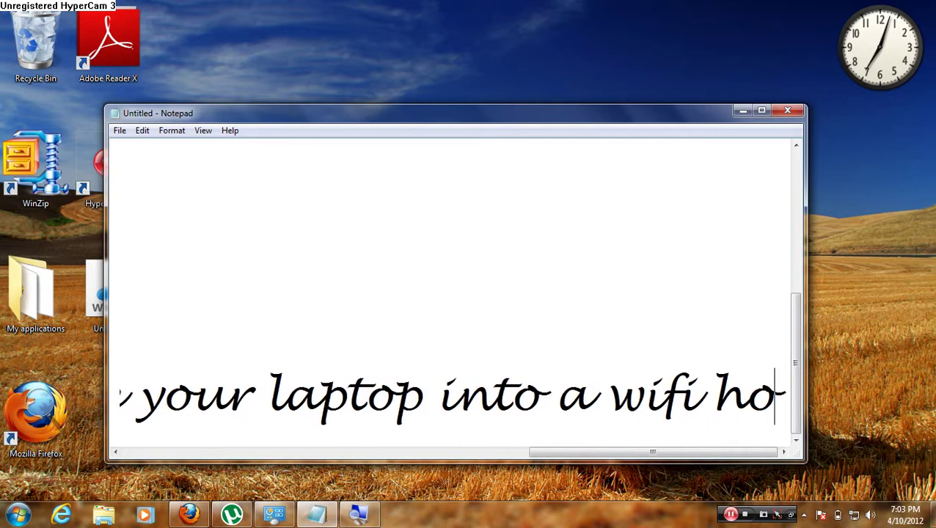
pyautogui.write('tspot')
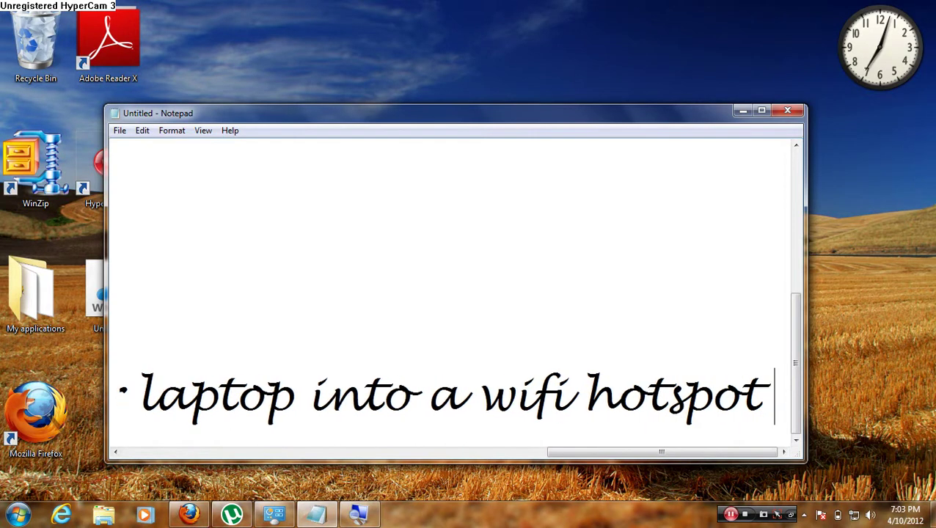
# Change the document font to Lucida Sans Typewriter, Regular style, keeping the size at 48
pyautogui.click(172, 131)
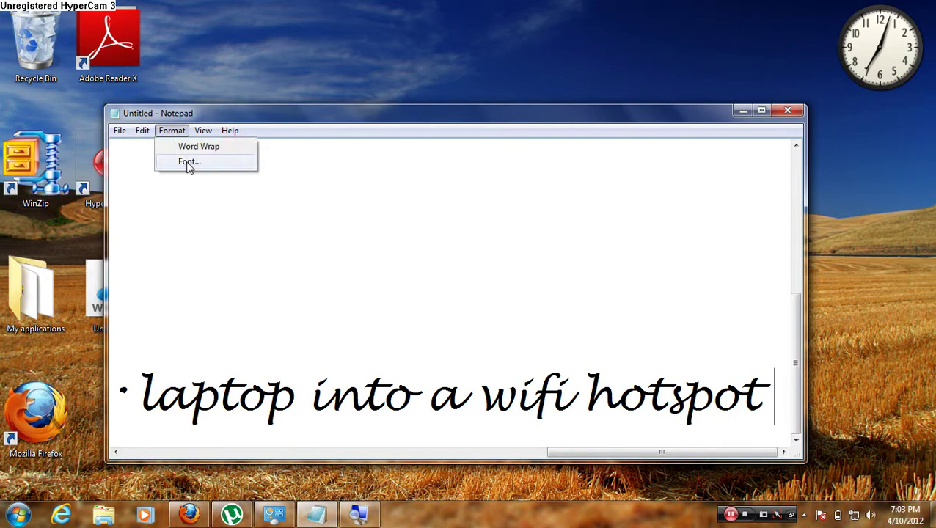
pyautogui.click(188, 161)
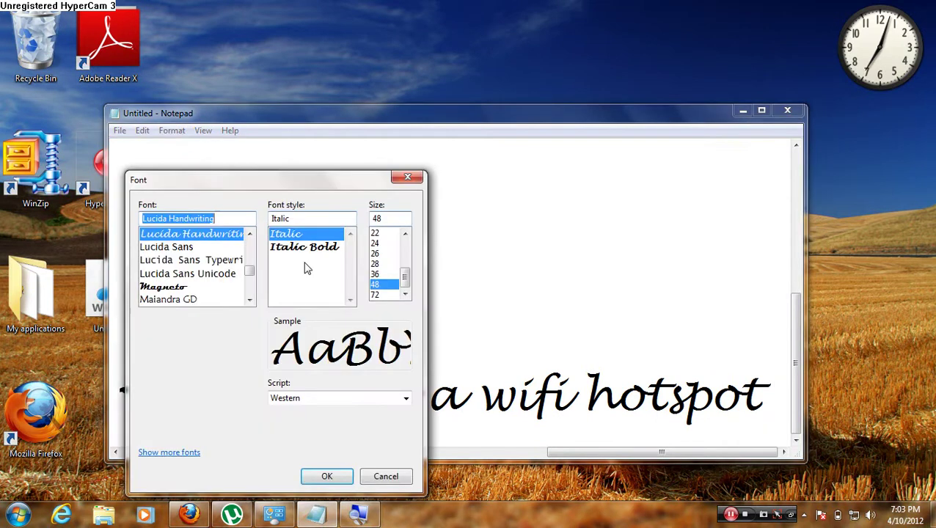
pyautogui.click(223, 260)
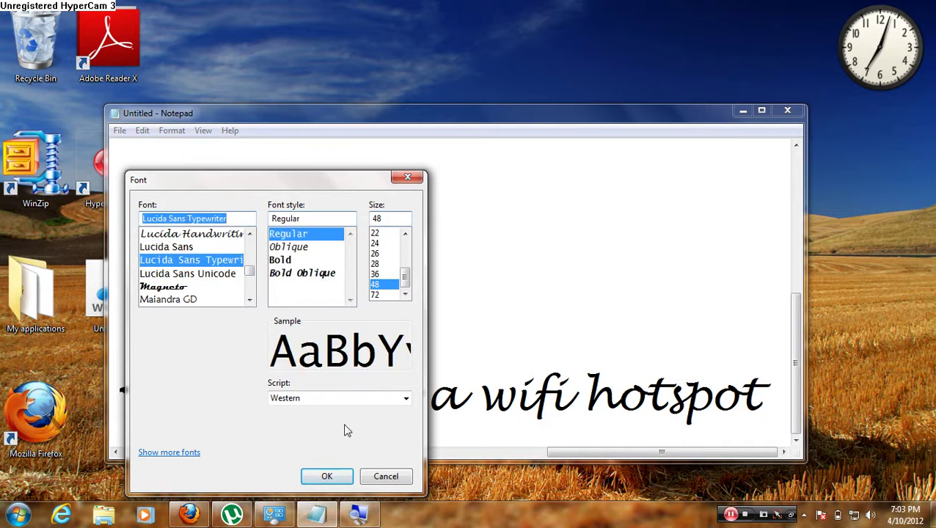
pyautogui.click(327, 477)
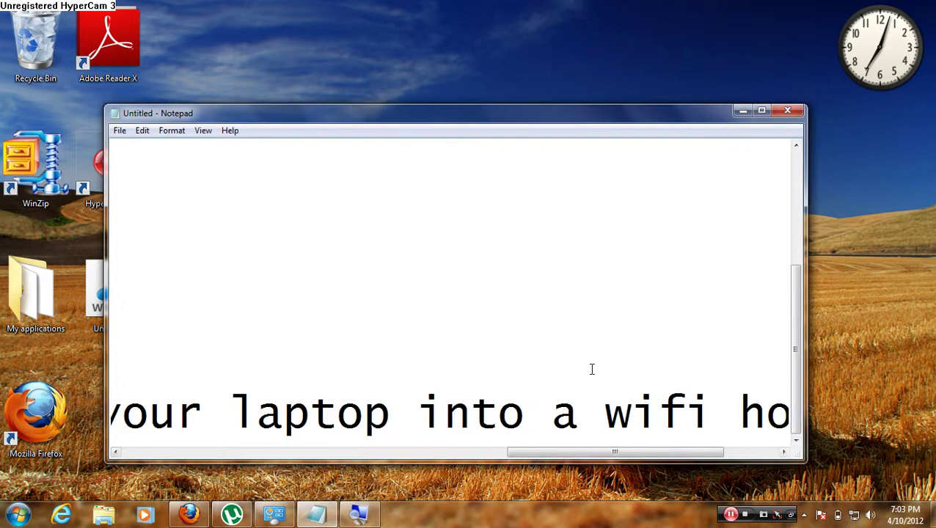
pyautogui.press('Home')
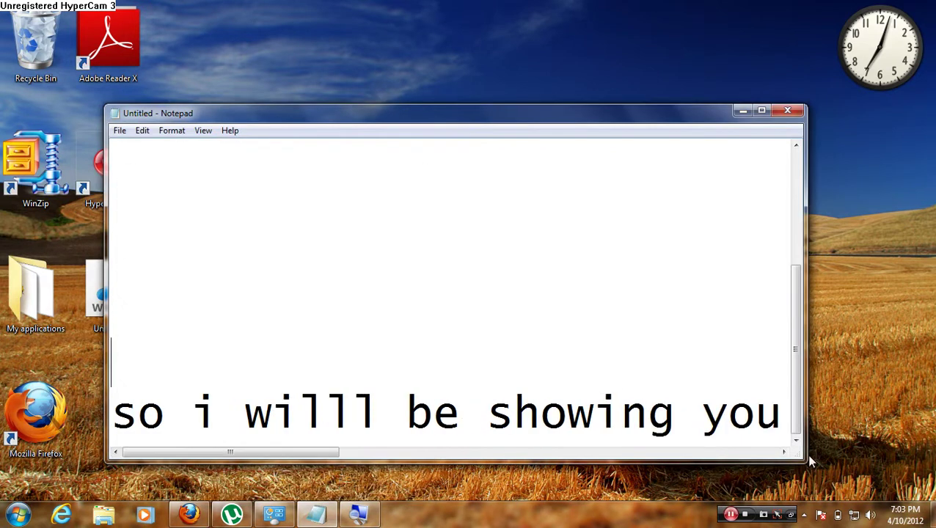
pyautogui.doubleClick(777, 415)
pyautogui.click(784, 415)
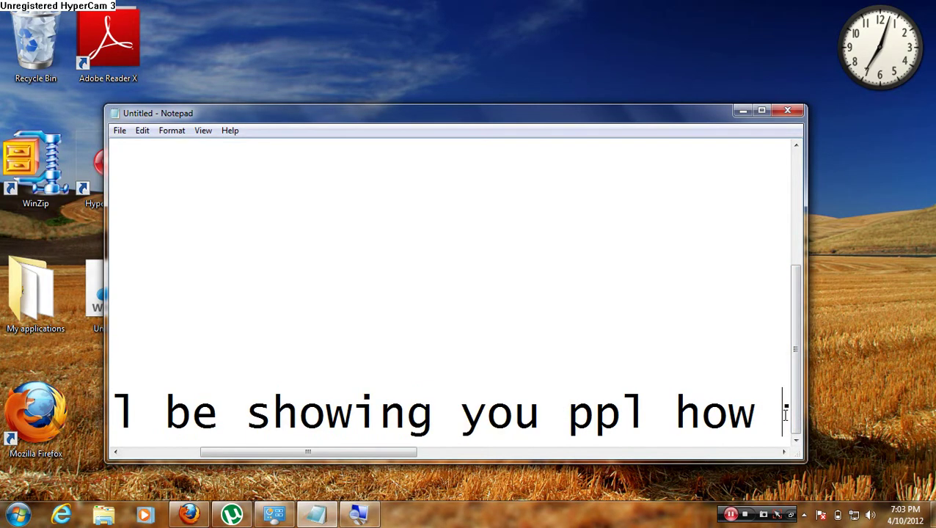
pyautogui.doubleClick(784, 415)
pyautogui.click(785, 415)
pyautogui.doubleClick(784, 415)
pyautogui.click(785, 415)
pyautogui.rightClick(785, 416)
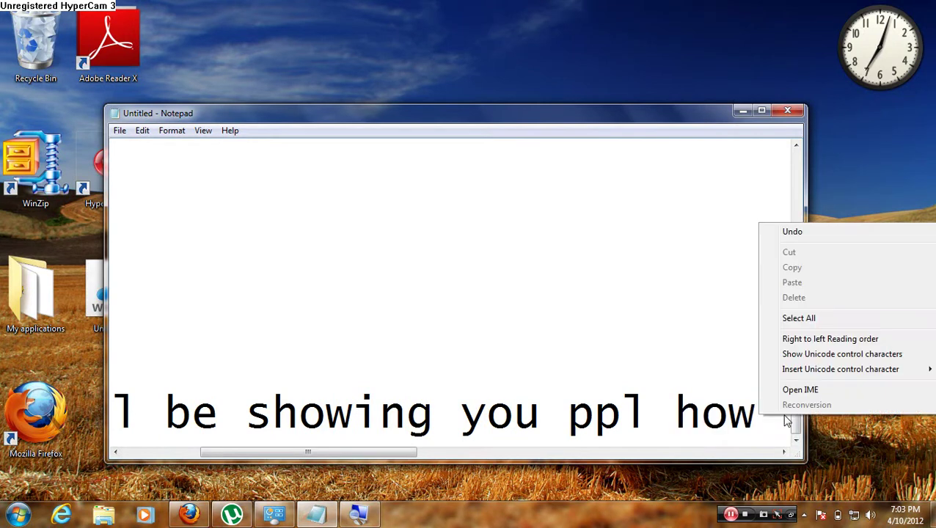
pyautogui.click(778, 431)
pyautogui.doubleClick(777, 430)
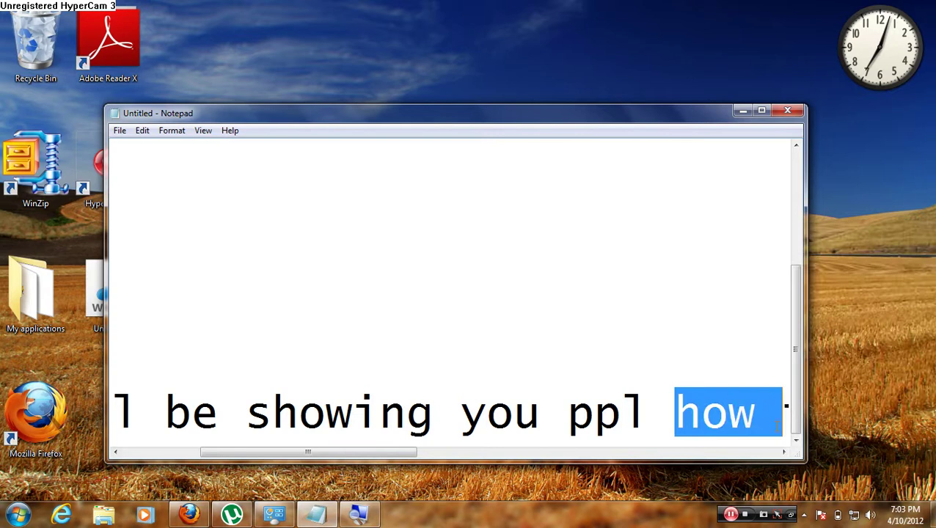
# Place the text cursor at the end of the sentence, after "wifi hotspot"
pyautogui.press('Right')
pyautogui.press('Right')
pyautogui.press('Right')
pyautogui.press('Right')
pyautogui.press('Right')
pyautogui.press('Right')
pyautogui.press('Right')
pyautogui.press('Right')
pyautogui.press('Right')
pyautogui.press('Right')
pyautogui.press('Right')
pyautogui.press('Right')
pyautogui.press('Right')
pyautogui.press('Right')
pyautogui.press('Right')
pyautogui.press('Right')
pyautogui.press('Right')
pyautogui.press('Right')
pyautogui.press('Right')
pyautogui.press('Right')
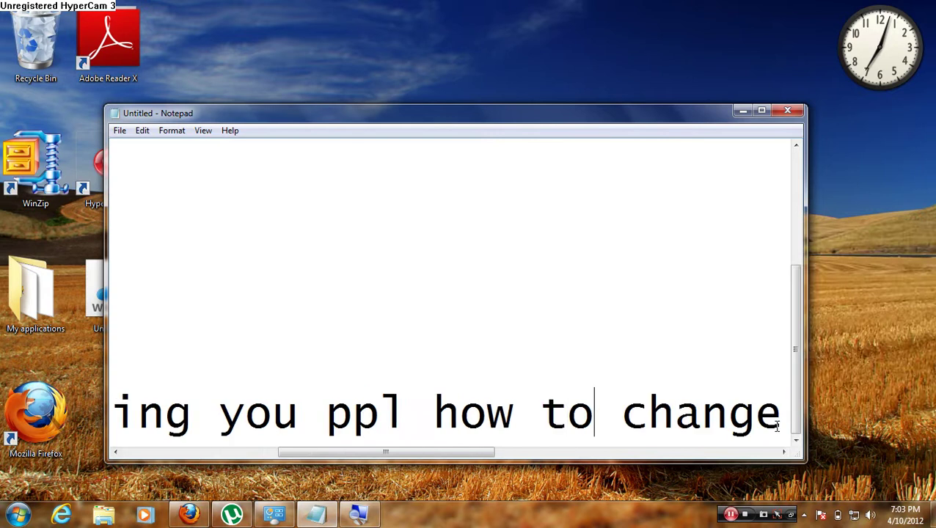
pyautogui.press('Right')
pyautogui.press('Right')
pyautogui.press('Right')
pyautogui.press('Right')
pyautogui.press('Right')
pyautogui.press('Right')
pyautogui.press('Right')
pyautogui.press('Right')
pyautogui.press('Right')
pyautogui.press('Right')
pyautogui.press('Right')
pyautogui.press('Right')
pyautogui.press('Right')
pyautogui.press('Right')
pyautogui.press('Right')
pyautogui.press('Right')
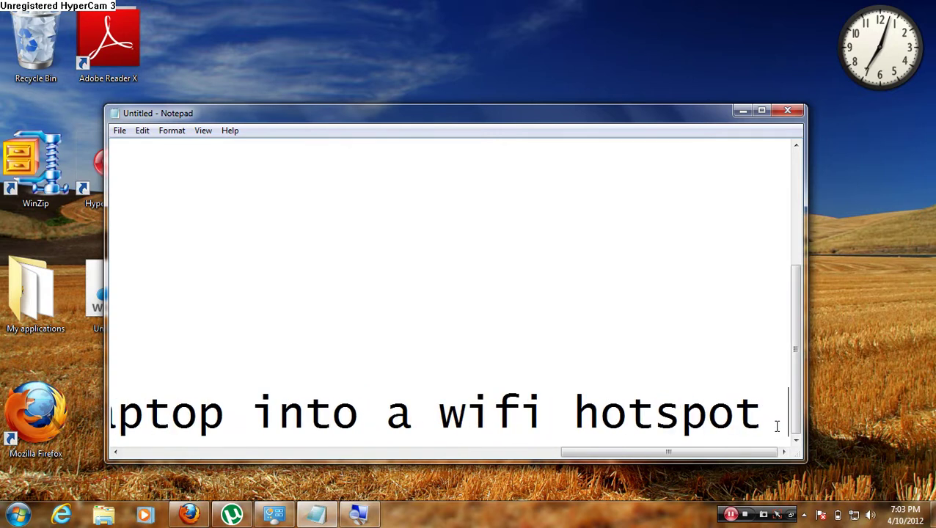
# Leave a blank line and write "so wat u need is a wifi enabled laptop or desktop"
pyautogui.press('Return')
pyautogui.write('s')
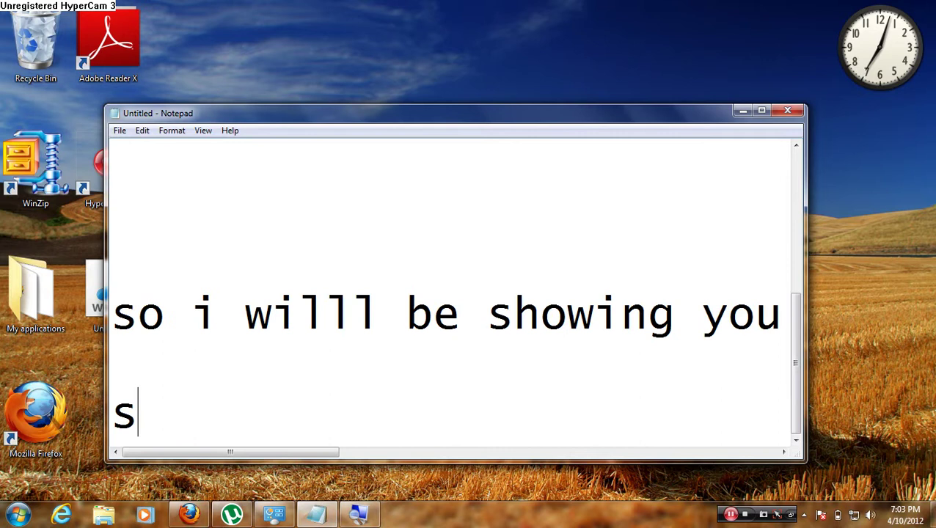
pyautogui.write('o wat u ')
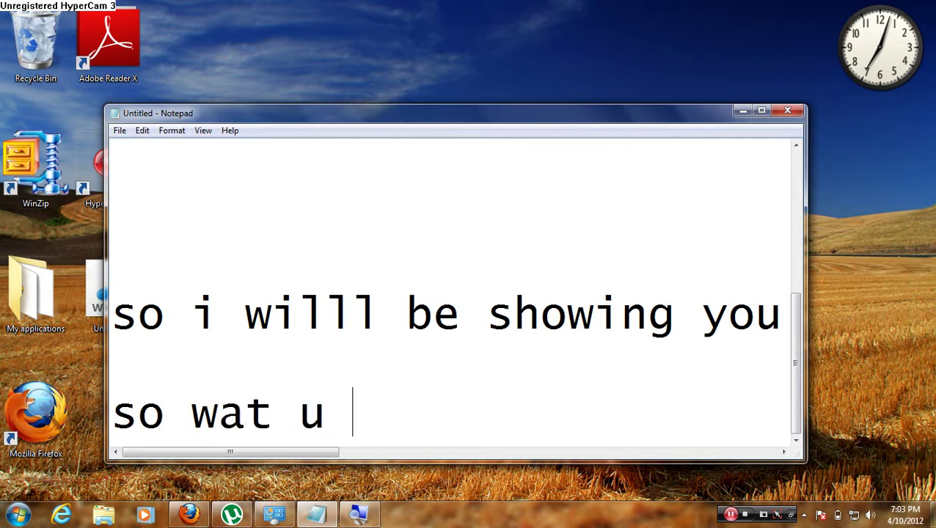
pyautogui.write('need is a')
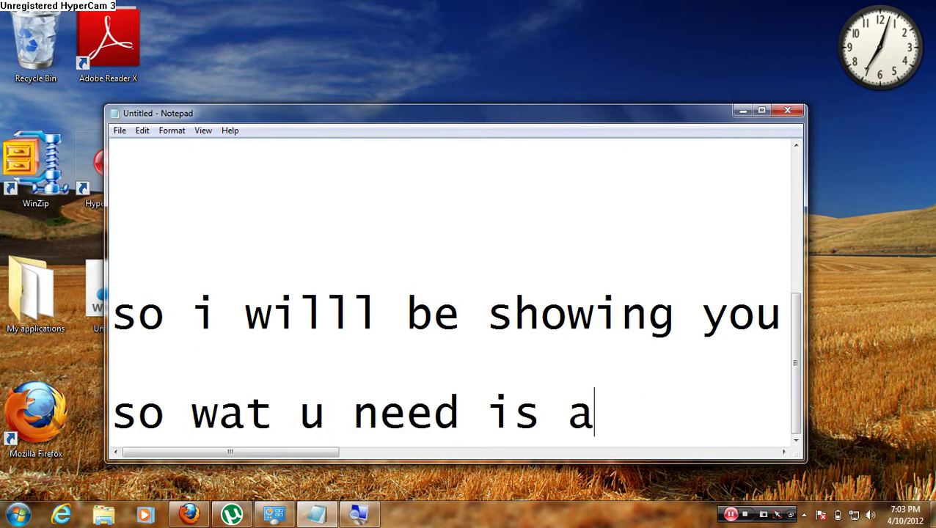
pyautogui.write(' wif')
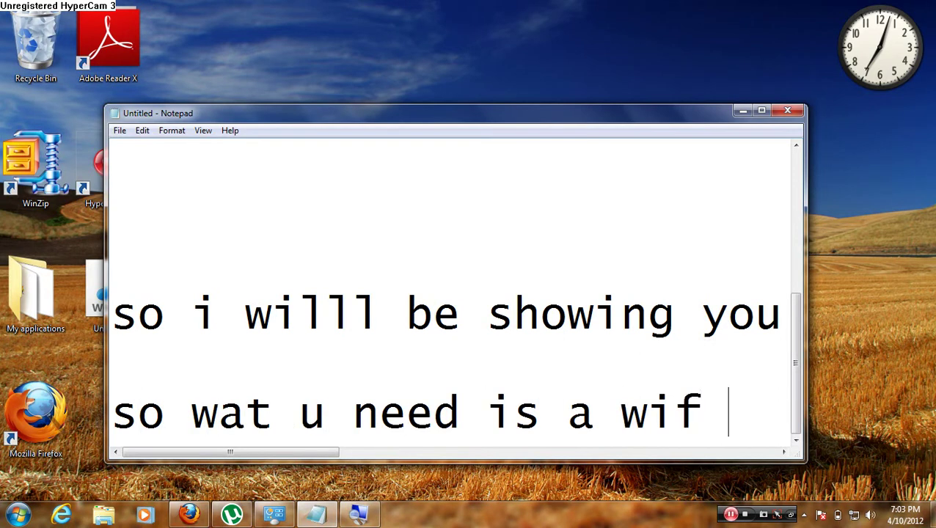
pyautogui.write('i enabled')
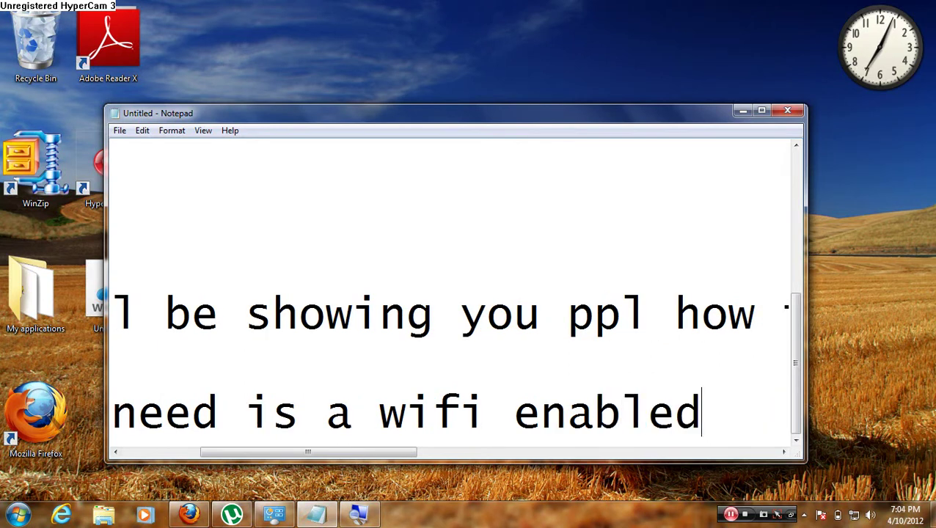
pyautogui.write(' lap')
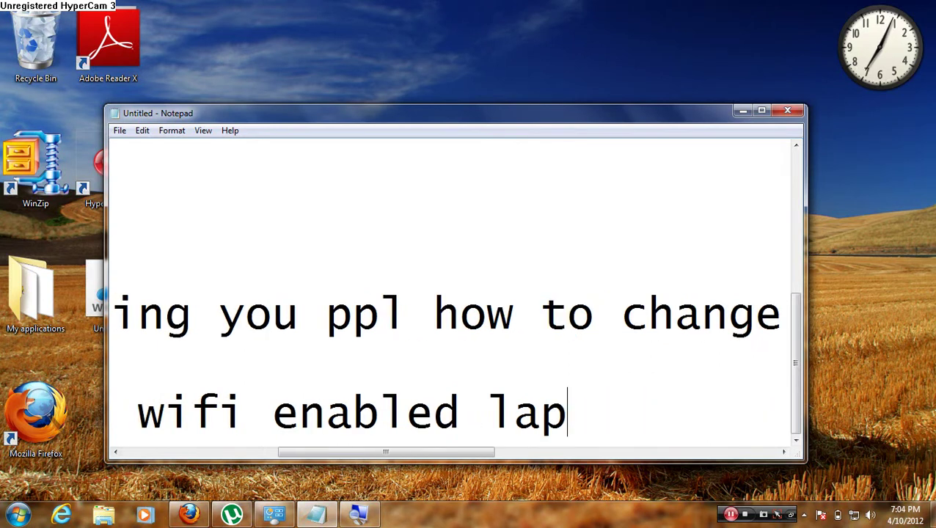
pyautogui.write('top or d')
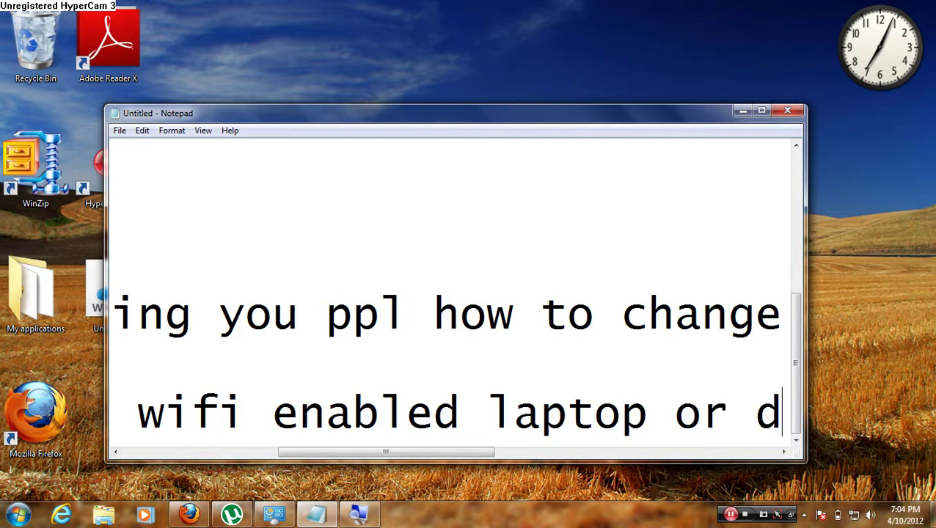
pyautogui.write('esktop')
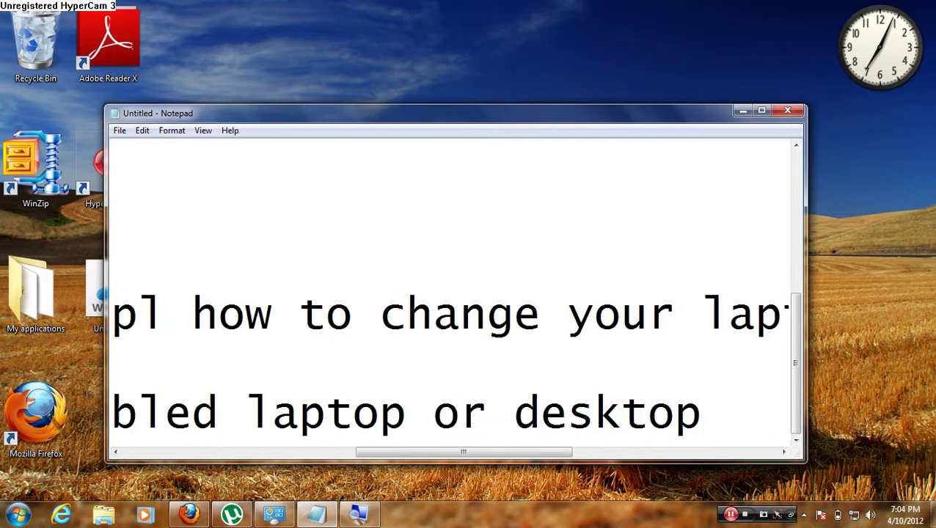
# Write "so go to network setting" on a new line below the requirements sentence
pyautogui.press('Return')
pyautogui.write('so ')
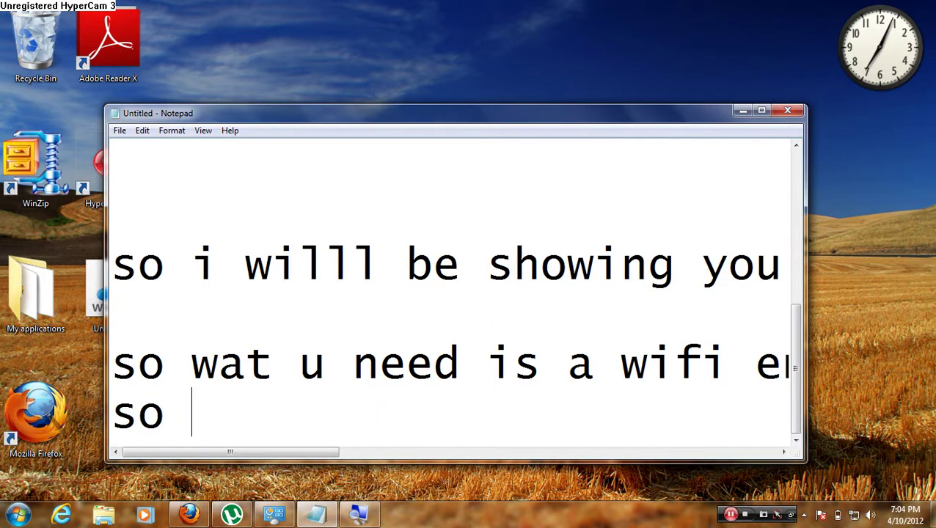
pyautogui.write('go to ')
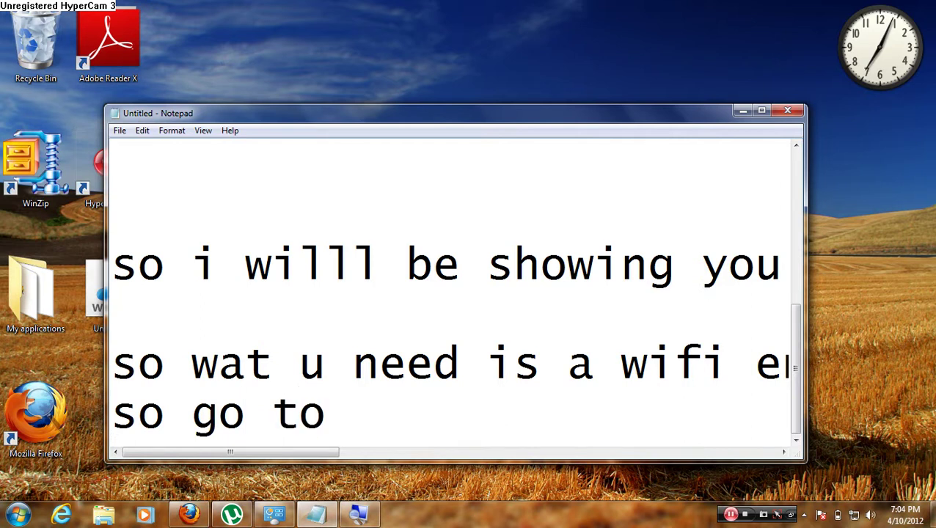
pyautogui.write('nwt')
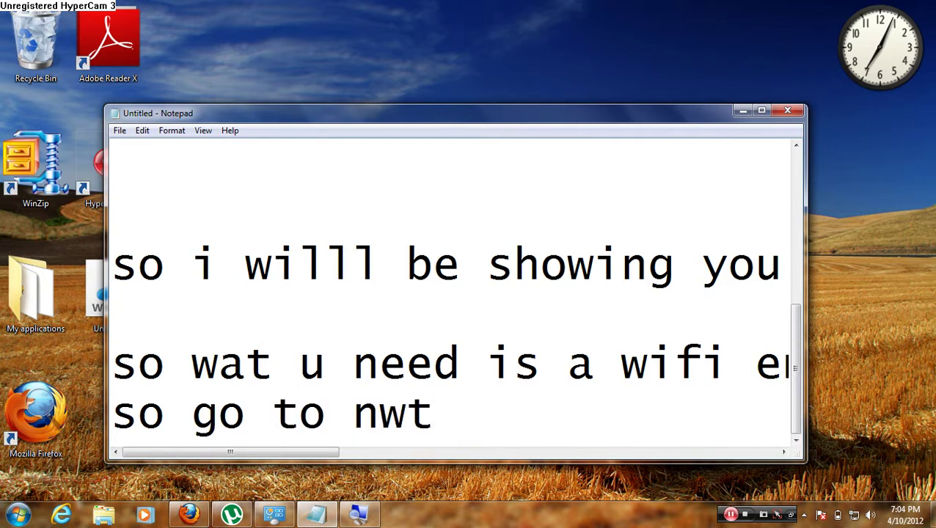
pyautogui.press('BackSpace')
pyautogui.press('BackSpace')
pyautogui.write('etwo')
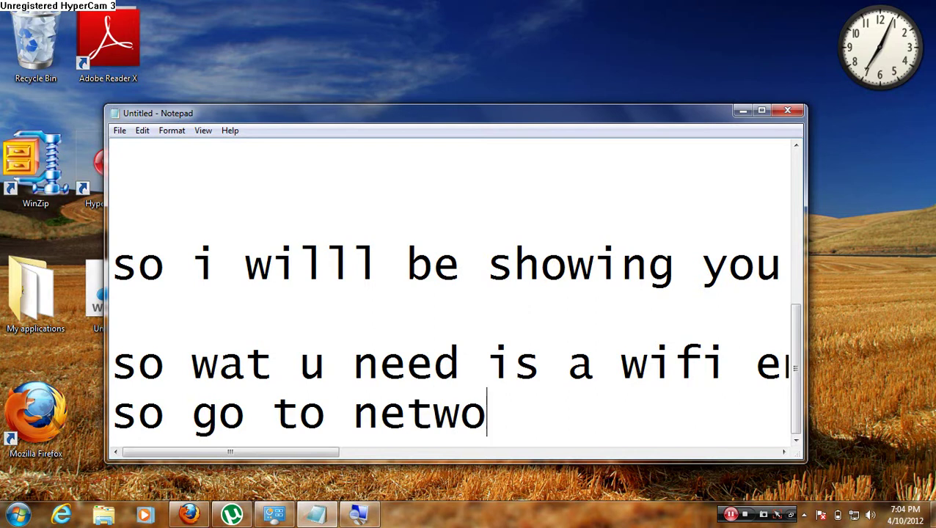
pyautogui.write('rk set')
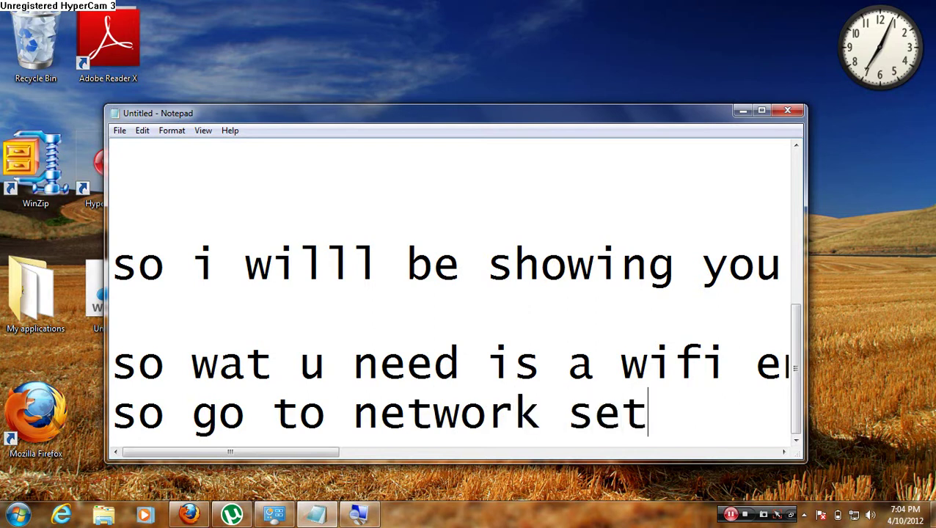
pyautogui.write('ting')
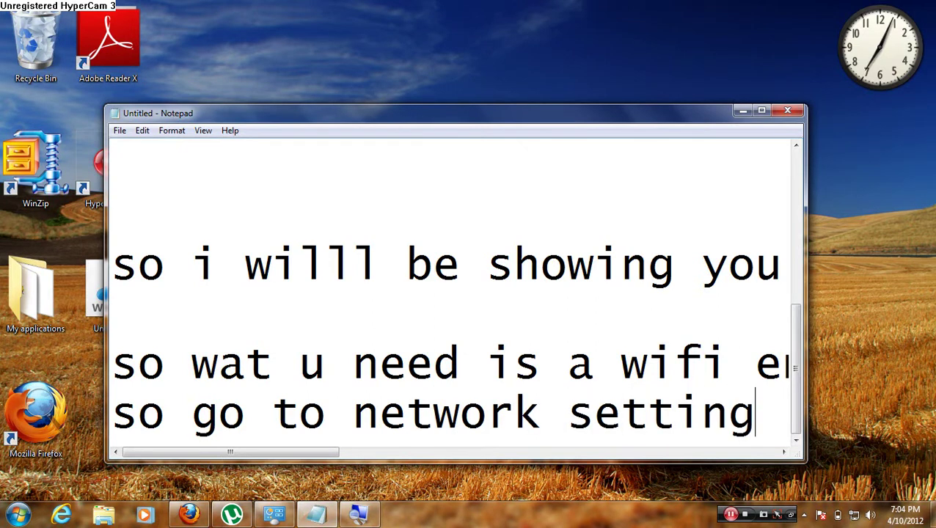
# Open the Network and Sharing Center from the list of available network connections
pyautogui.press('super+plus')
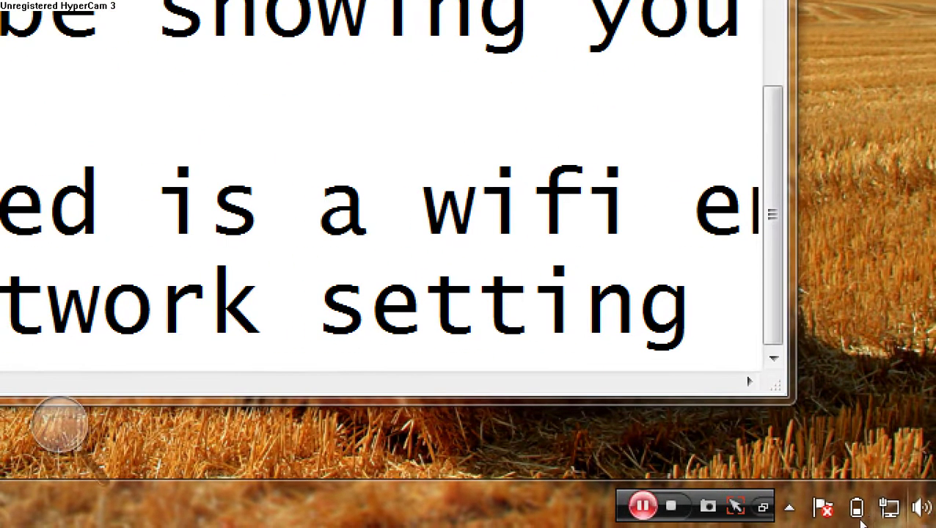
pyautogui.click(889, 508)
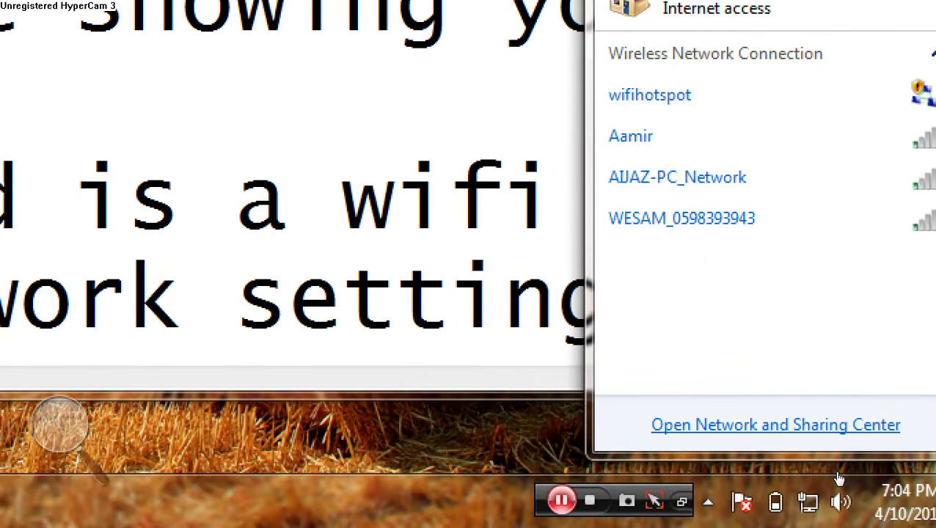
pyautogui.press('Tab')
pyautogui.press('Return')
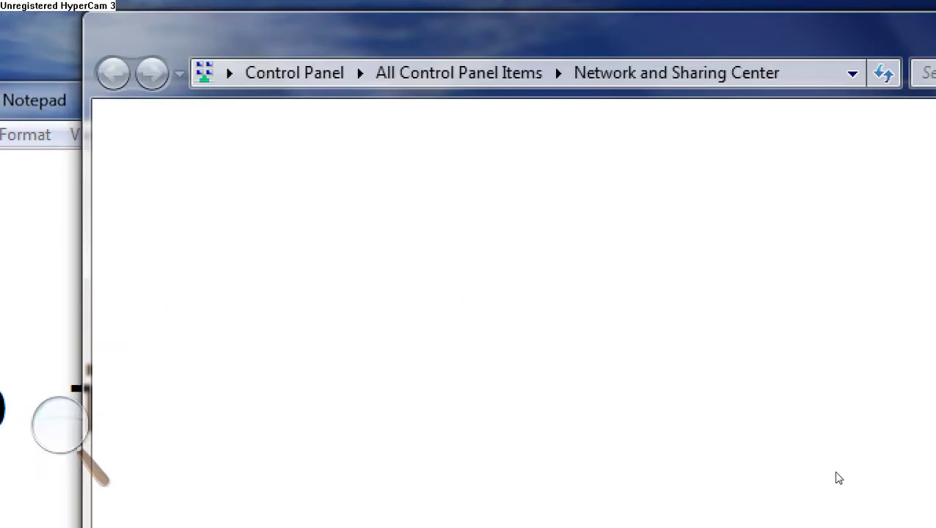
pyautogui.press('super+Escape')
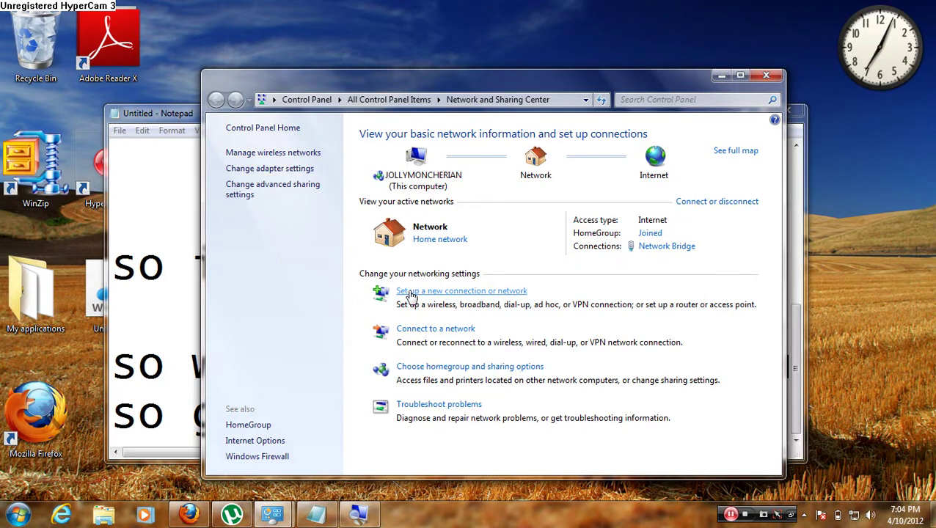
# Start the setup of a new connection or network from the networking settings
pyautogui.press('super+plus')
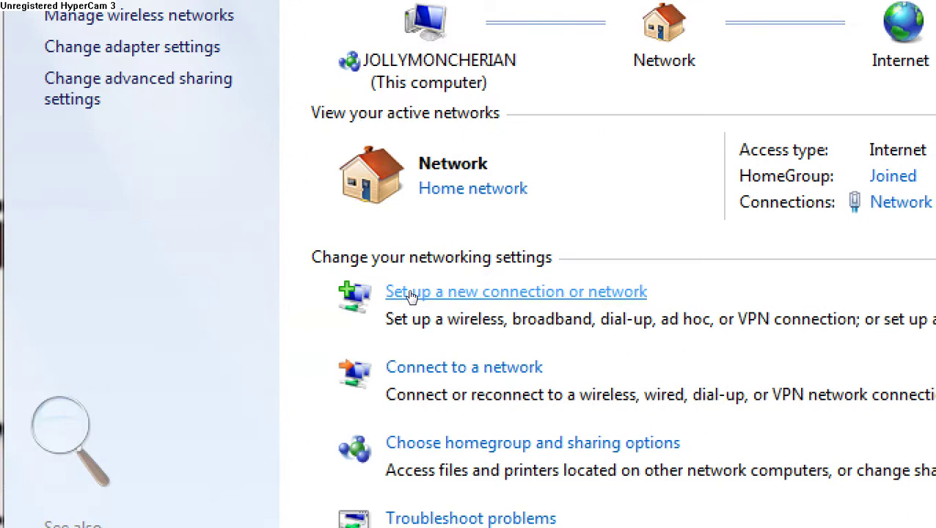
pyautogui.press('super+plus')
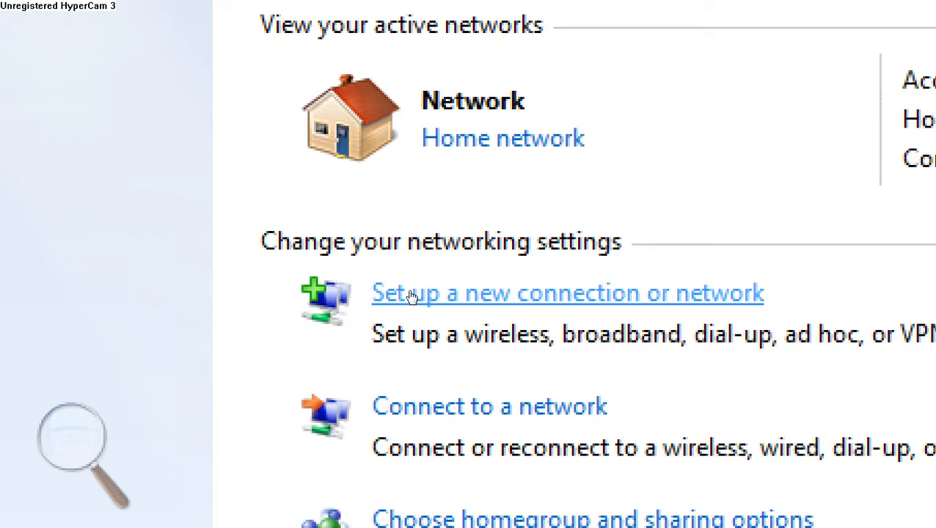
pyautogui.click(412, 296)
pyautogui.press('super+Escape')
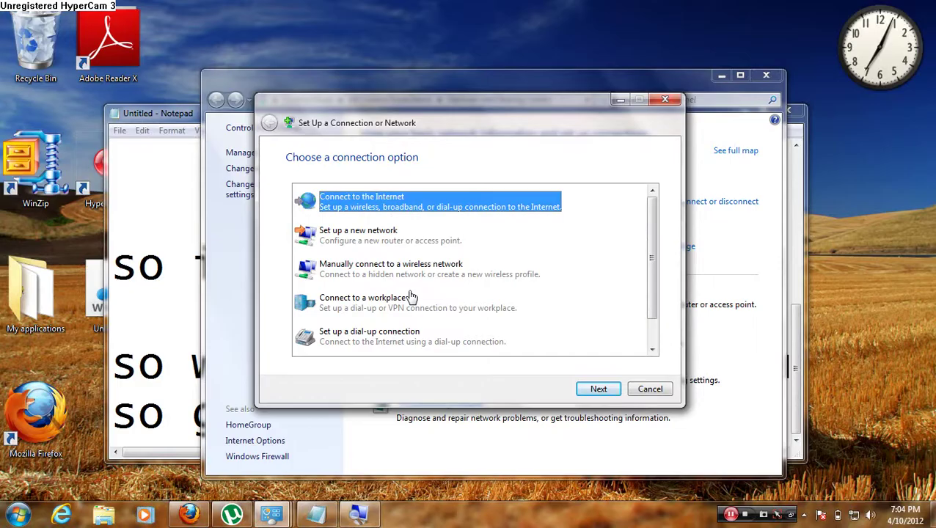
# Choose to set up a wireless ad hoc (computer-to-computer) network and continue to its name and security options
pyautogui.press('super+plus')
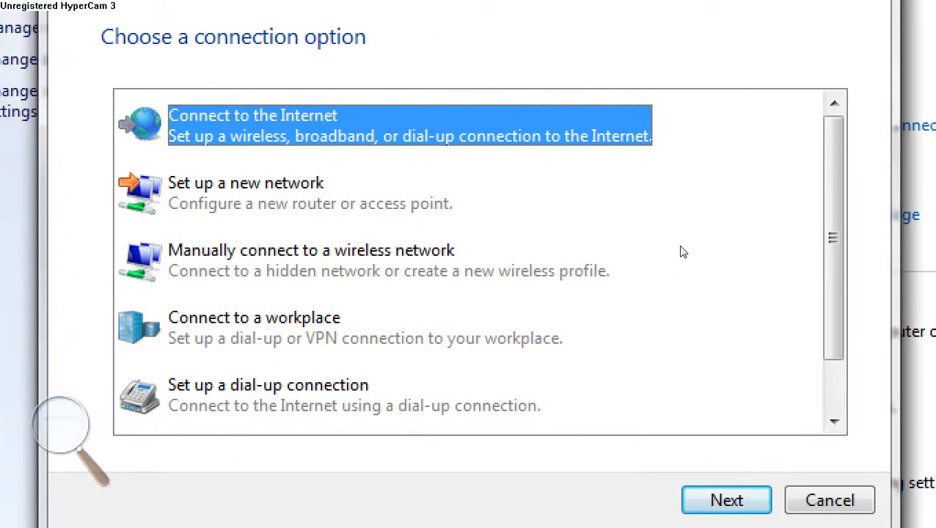
pyautogui.scroll(-1, 724, 301)
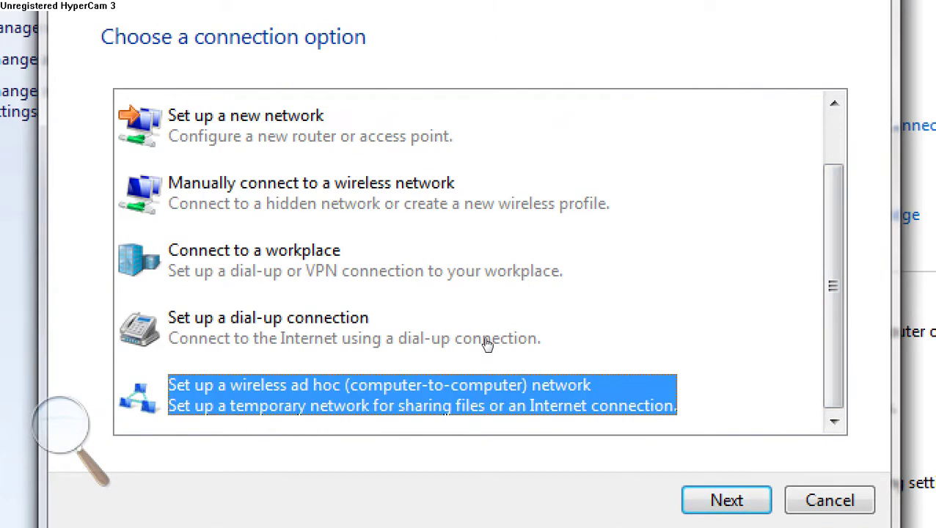
pyautogui.doubleClick(596, 386)
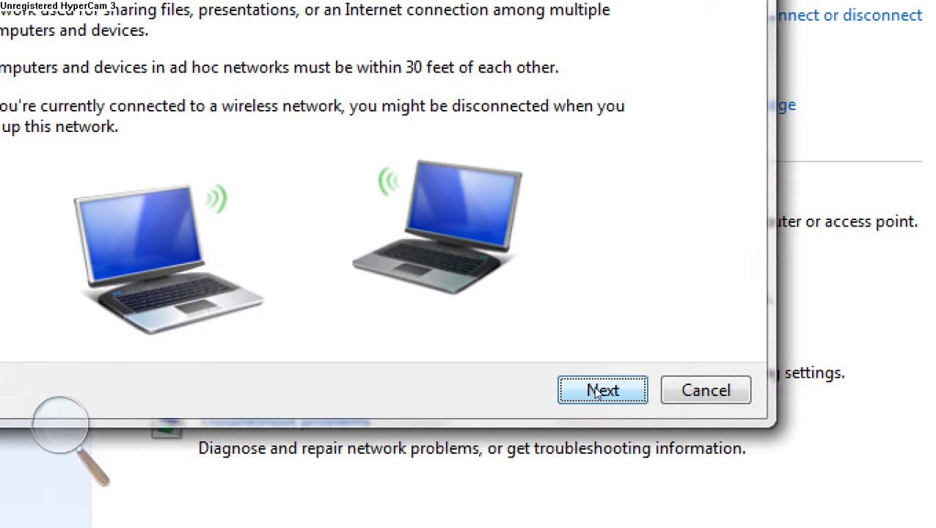
pyautogui.click(596, 393)
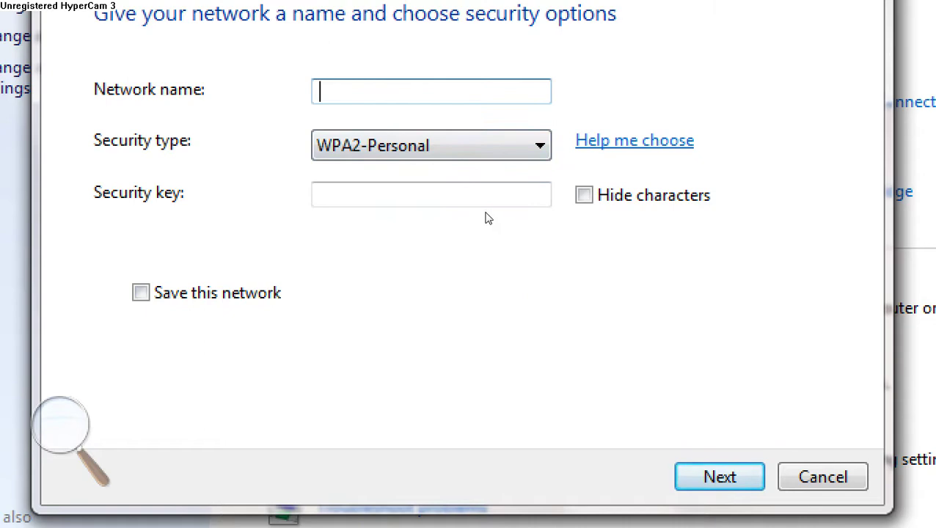
# Set the ad hoc network's security type to No authentication (Open)
pyautogui.press('Tab')
pyautogui.hotkey('alt', 'Down')
pyautogui.press('Up')
pyautogui.press('Up')
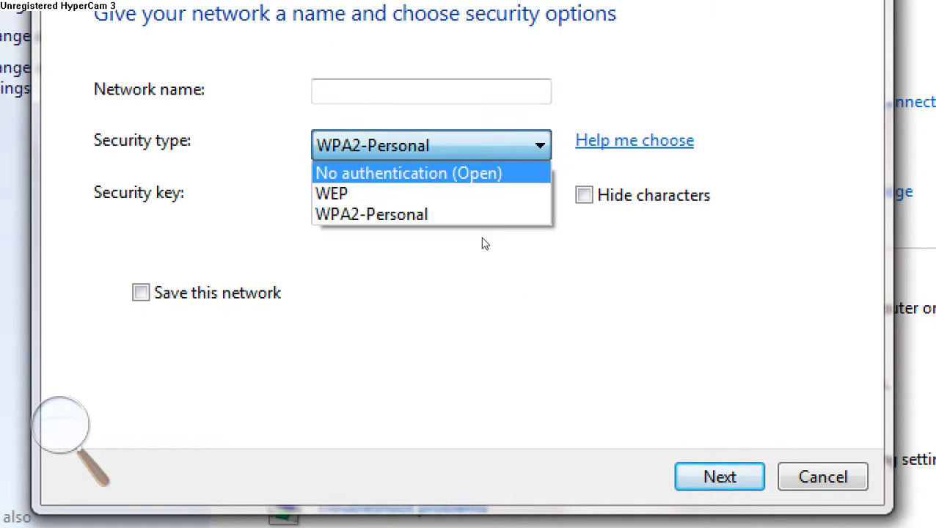
pyautogui.press('Return')
# Set the security type to WEP and name the network "wifirich"
pyautogui.hotkey('alt', 'Down')
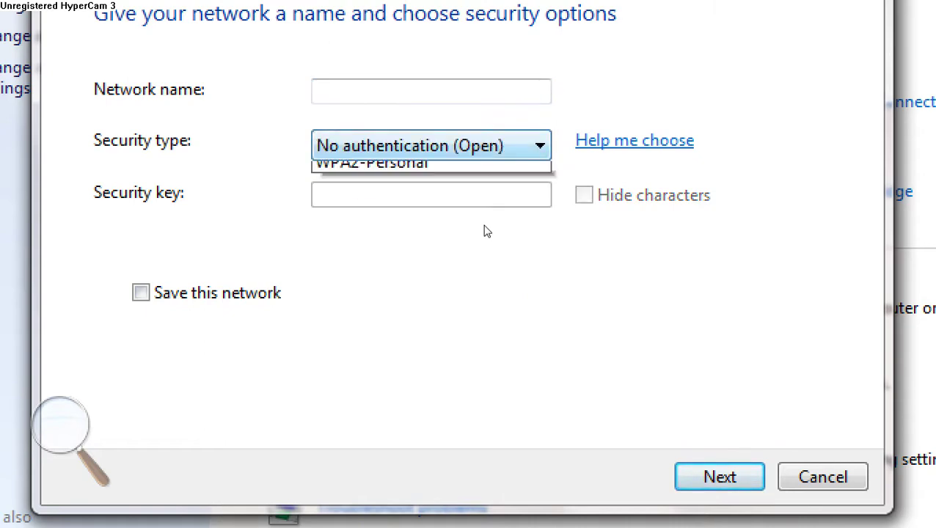
pyautogui.press('Down')
pyautogui.press('Down')
pyautogui.press('Up')
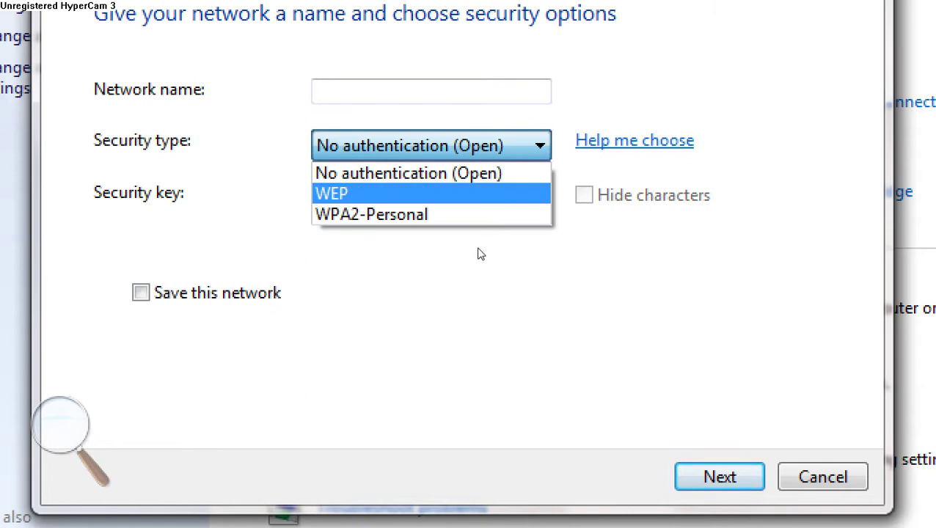
pyautogui.press('Return')
pyautogui.hotkey('shift', 'Tab')
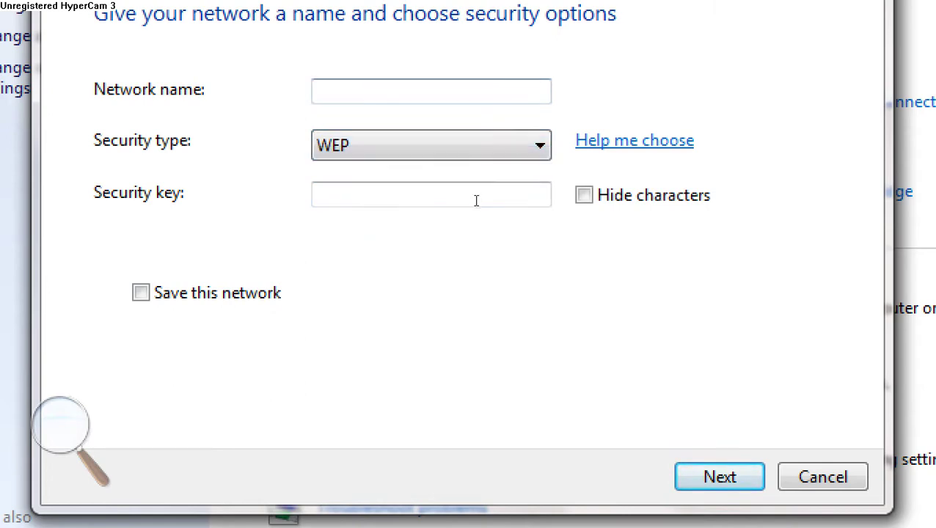
pyautogui.write('wifirich')
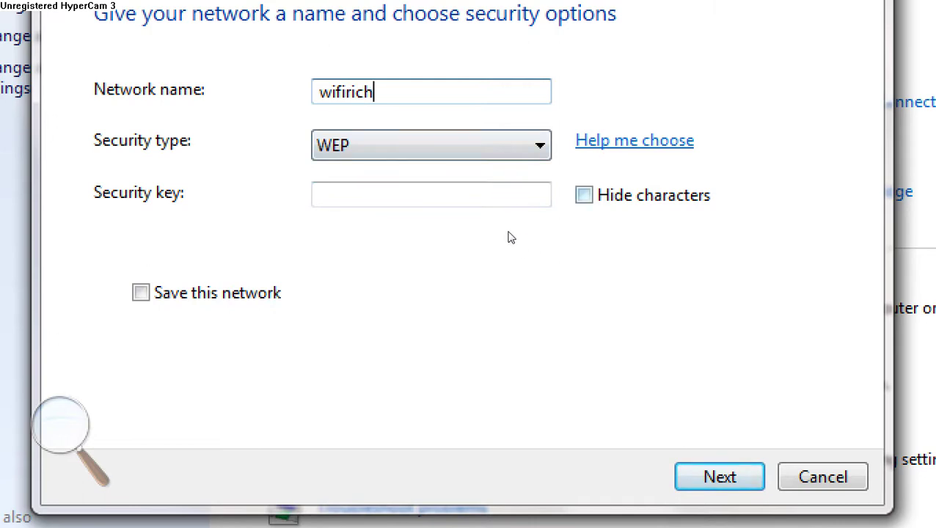
# Enter the network security key with its characters hidden, and enable saving this network
pyautogui.hotkey('alt', 'h')
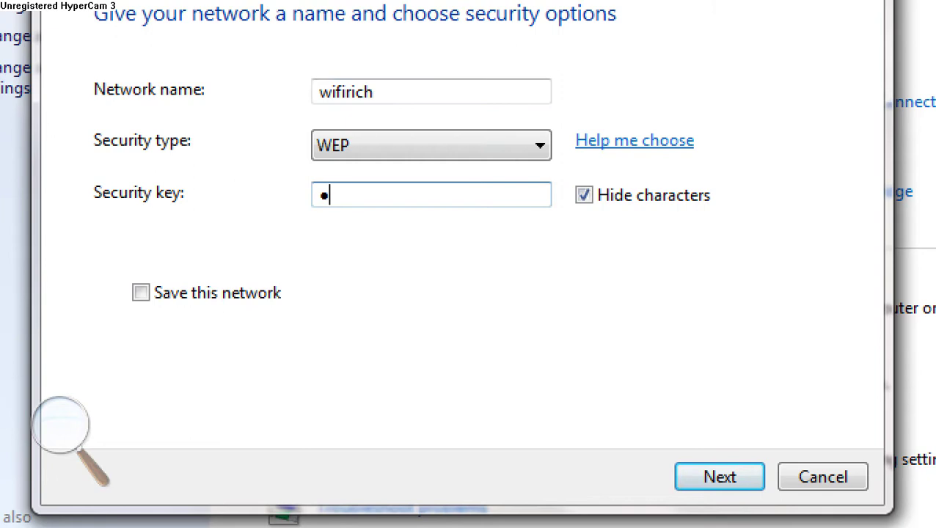
pyautogui.write('••')
pyautogui.click(141, 292)
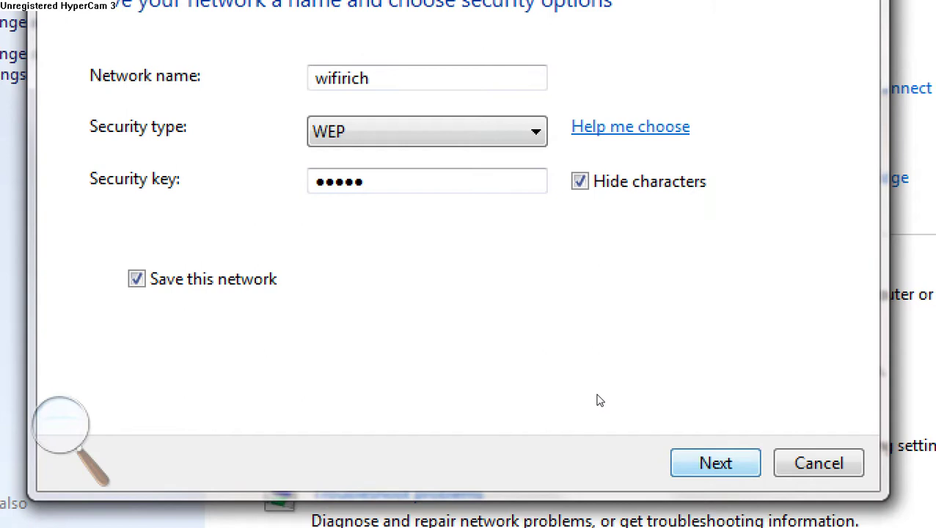
# Create the ad hoc network and close both the setup wizard and the Network and Sharing Center
pyautogui.press('Return')
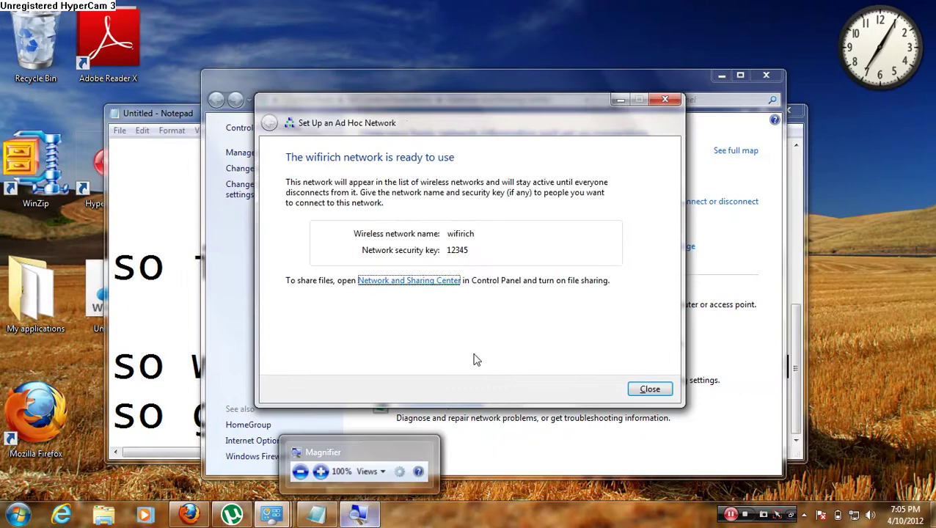
pyautogui.click(638, 388)
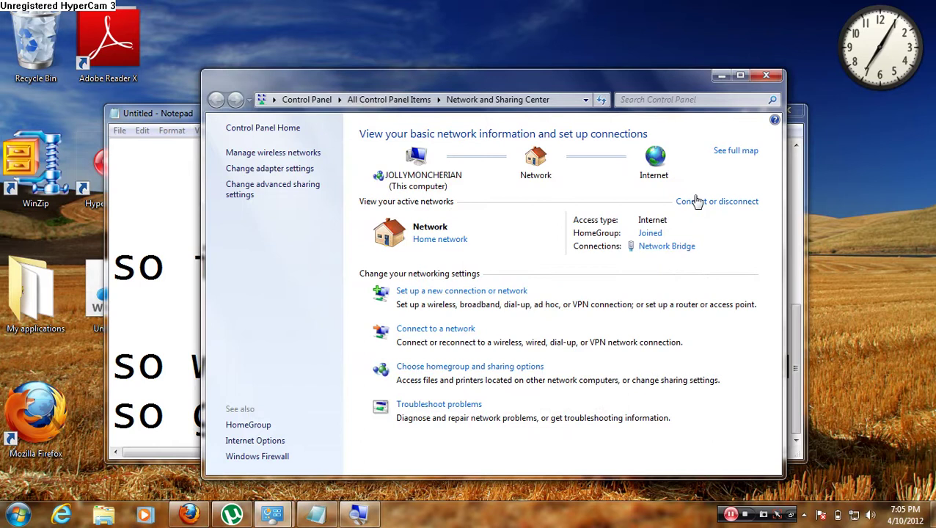
pyautogui.click(768, 75)
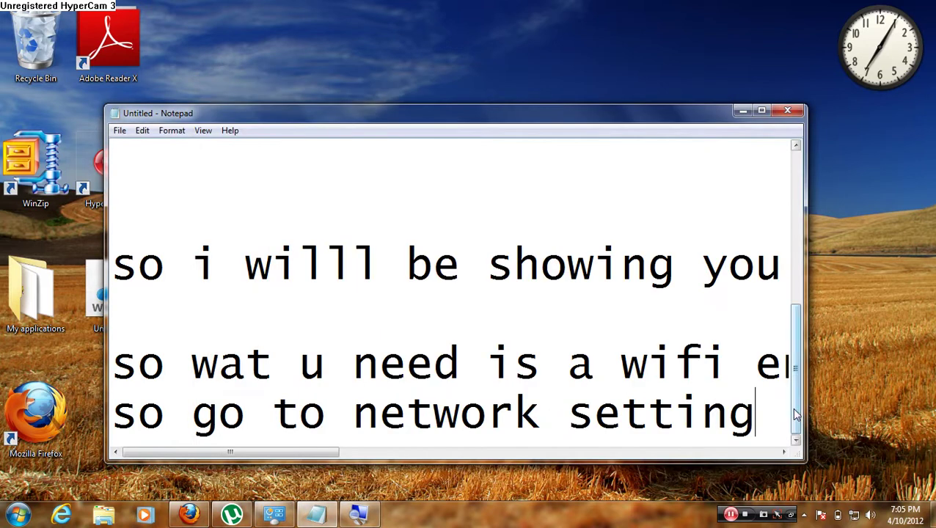
# Add a new paragraph below the network setting line reading "remember tht u choose a wep one"
pyautogui.press('Return')
pyautogui.press('Return')
pyautogui.write('reme')
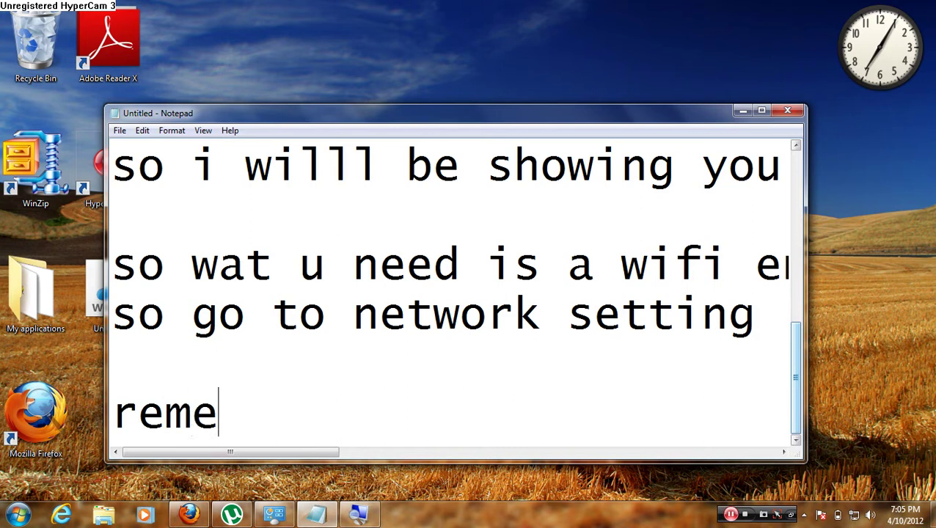
pyautogui.write('mber t')
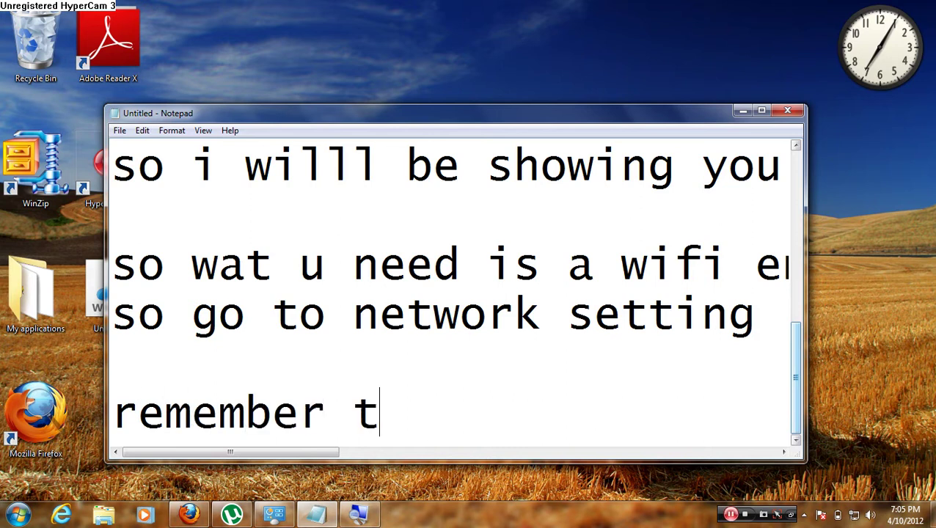
pyautogui.write('ht u ch')
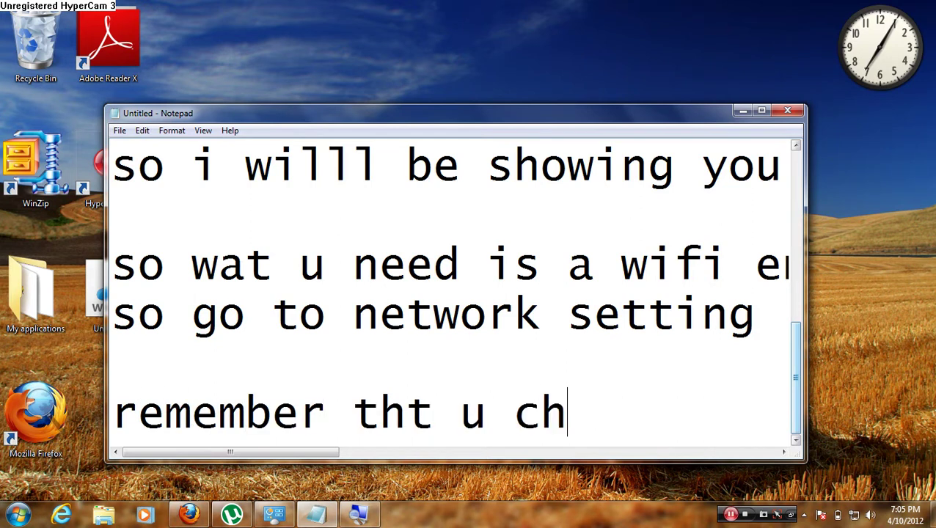
pyautogui.write('oose a wep')
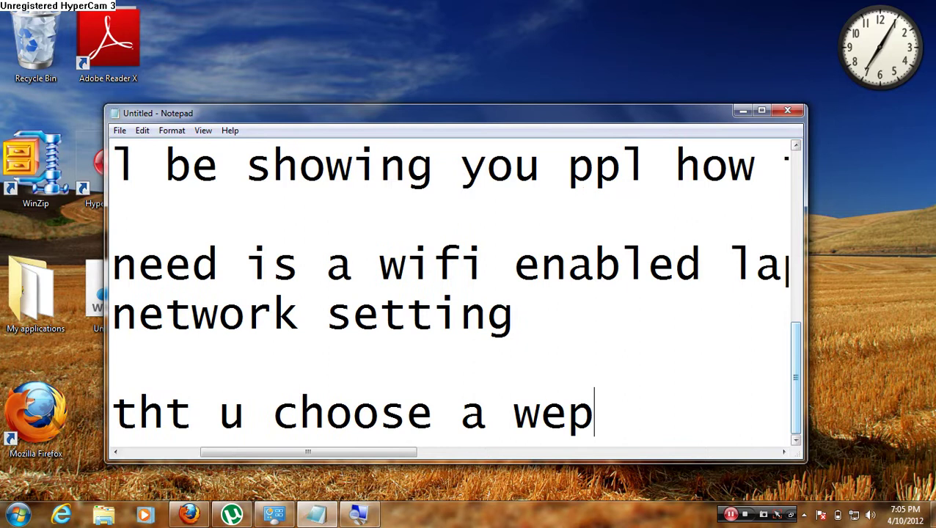
pyautogui.write(' one ')
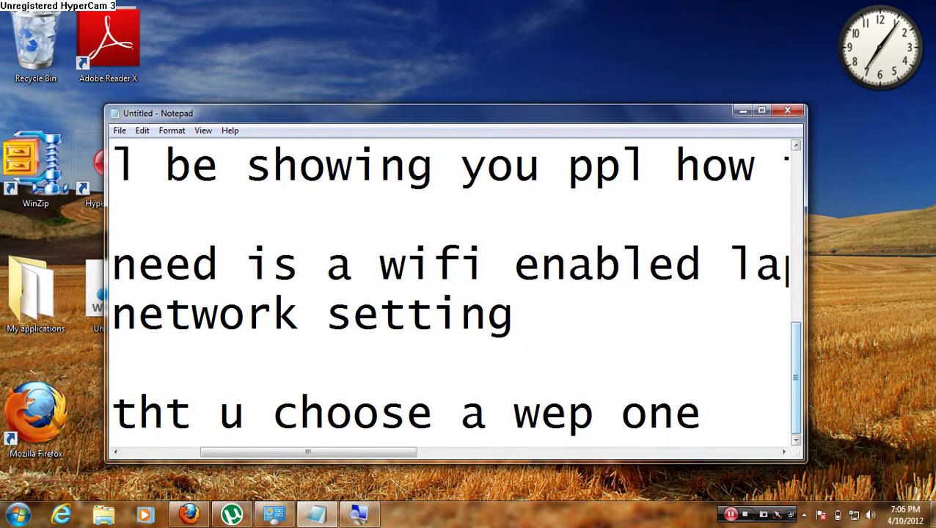
# Continue the reminder with "and 1 more thng choose a wep password"
pyautogui.write('and ')
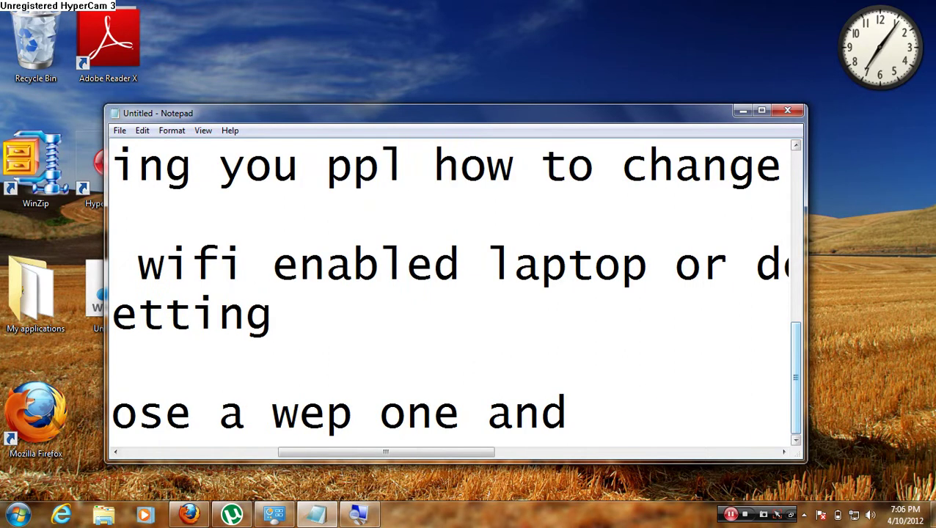
pyautogui.write('1 more t')
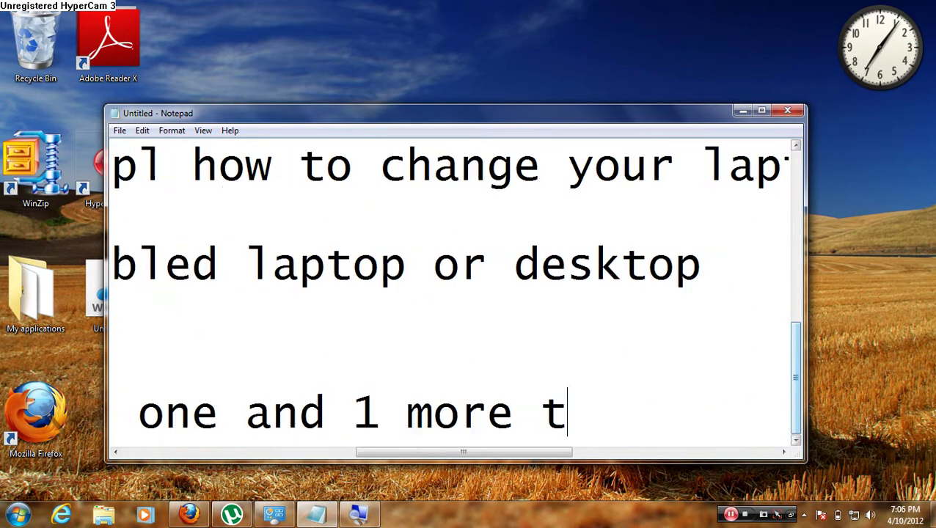
pyautogui.write('hng ')
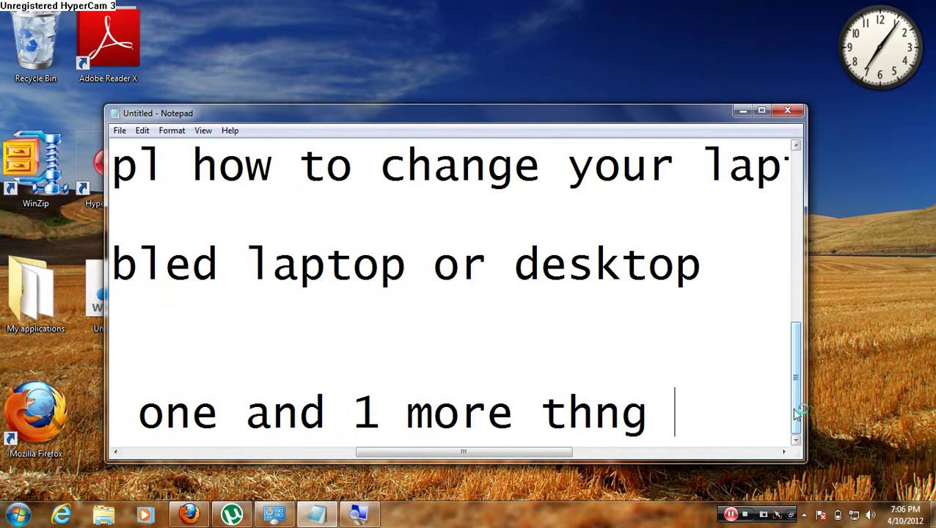
pyautogui.write('choose a')
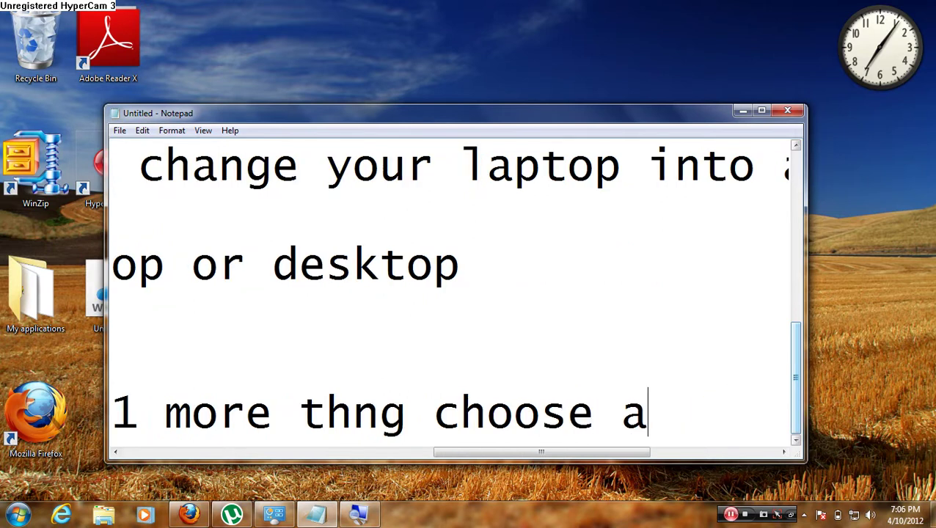
pyautogui.write(' wep password')
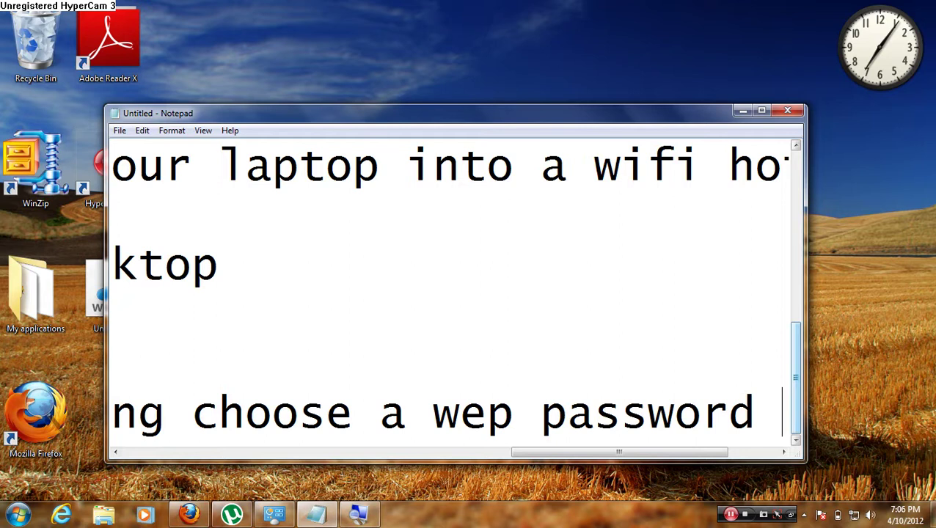
# Finish the password reminder with "of 5 numbers or characters"
pyautogui.write('of ')
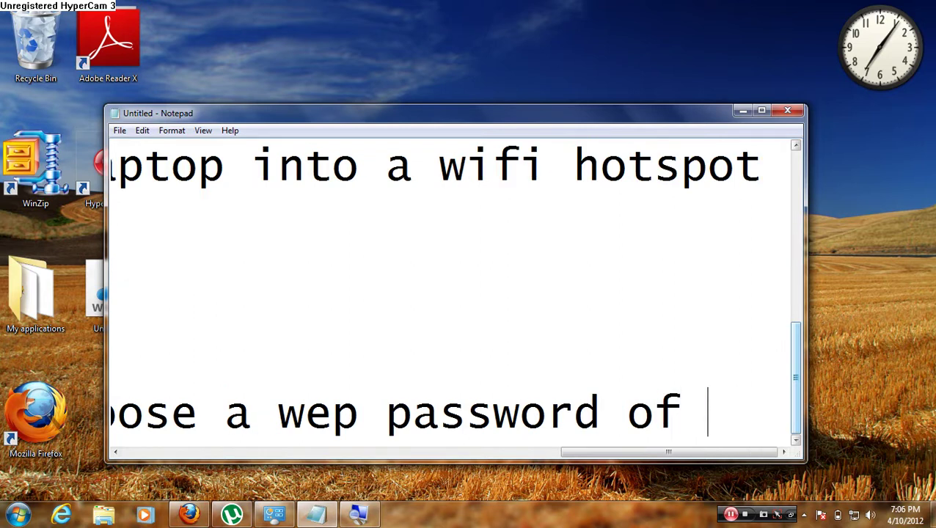
pyautogui.write('mini')
pyautogui.press('BackSpace')
pyautogui.press('BackSpace')
pyautogui.press('BackSpace')
pyautogui.press('BackSpace')
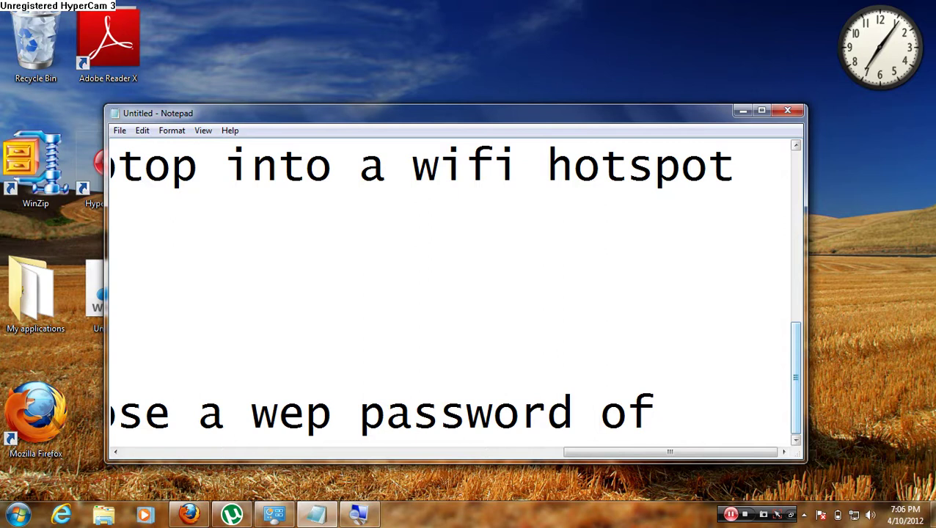
pyautogui.write('5 nu')
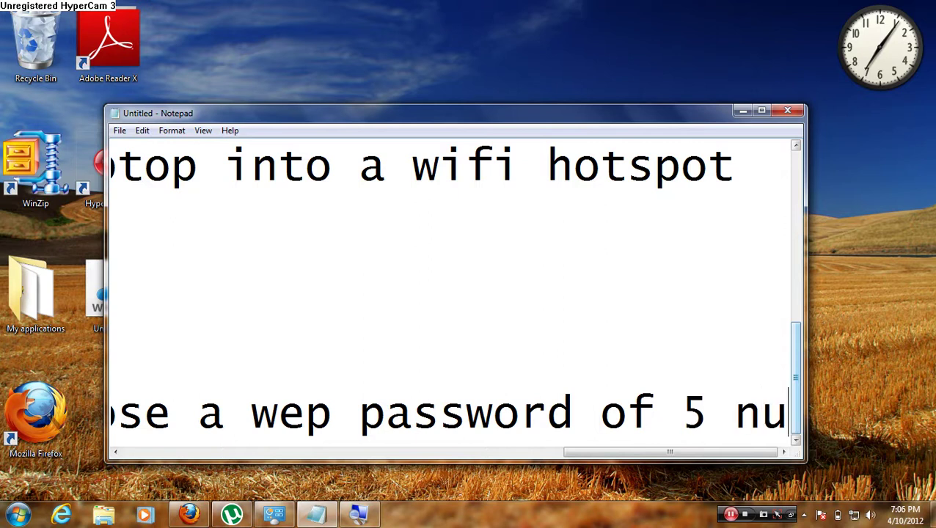
pyautogui.write('mbers or')
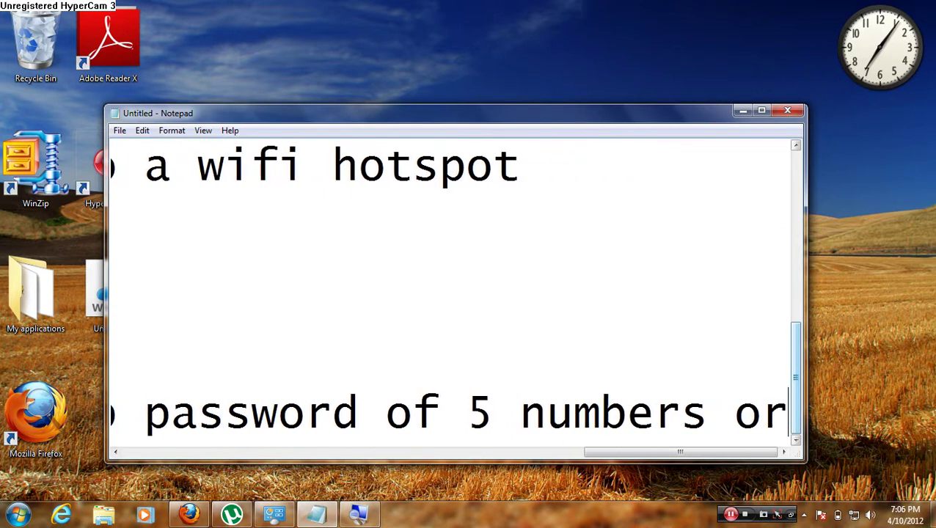
pyautogui.write(' chara')
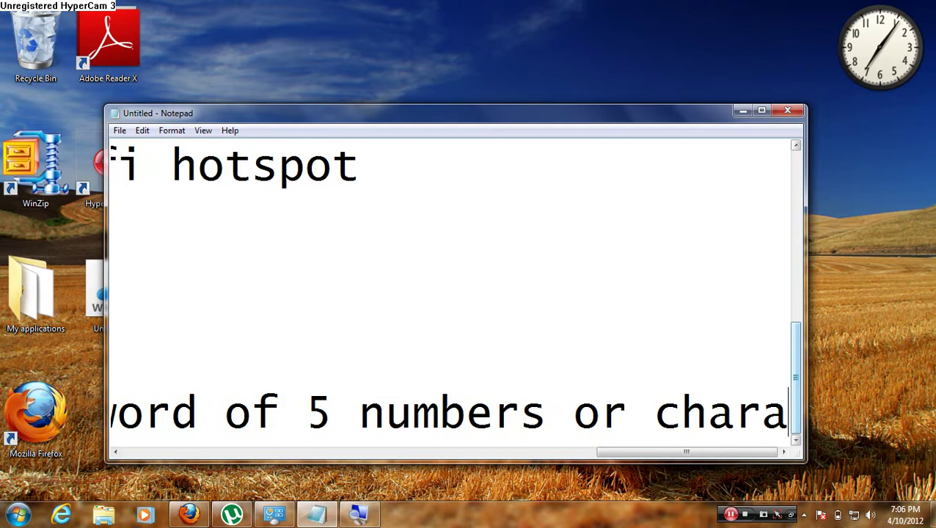
pyautogui.write('cters')
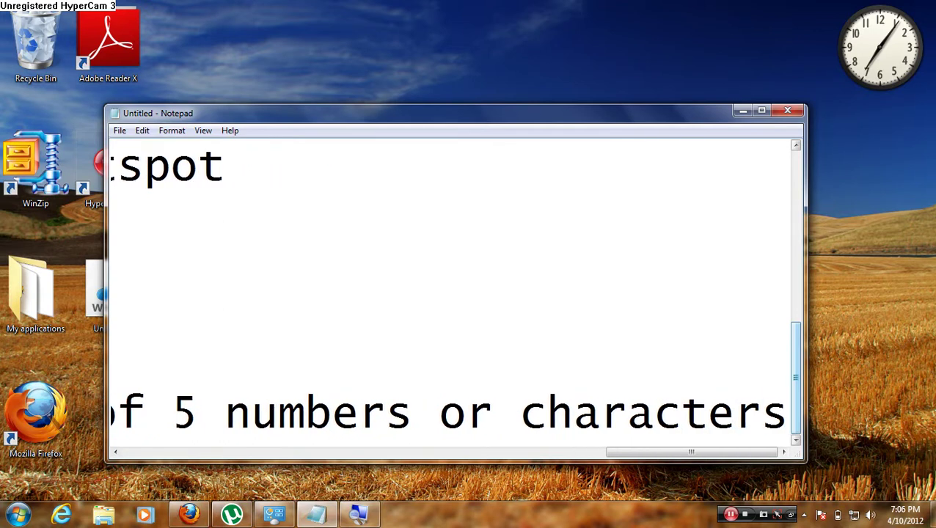
# Delete all the instruction text from the note, leaving the document blank
pyautogui.press('BackSpace')
pyautogui.press('BackSpace')
pyautogui.press('BackSpace')
pyautogui.press('BackSpace')
pyautogui.press('BackSpace')
pyautogui.press('BackSpace')
pyautogui.press('BackSpace')
pyautogui.press('BackSpace')
pyautogui.press('BackSpace')
pyautogui.press('BackSpace')
pyautogui.press('BackSpace')
pyautogui.press('BackSpace')
pyautogui.press('BackSpace')
pyautogui.press('BackSpace')
pyautogui.press('BackSpace')
pyautogui.press('BackSpace')
pyautogui.press('BackSpace')
pyautogui.press('BackSpace')
pyautogui.press('BackSpace')
pyautogui.press('BackSpace')
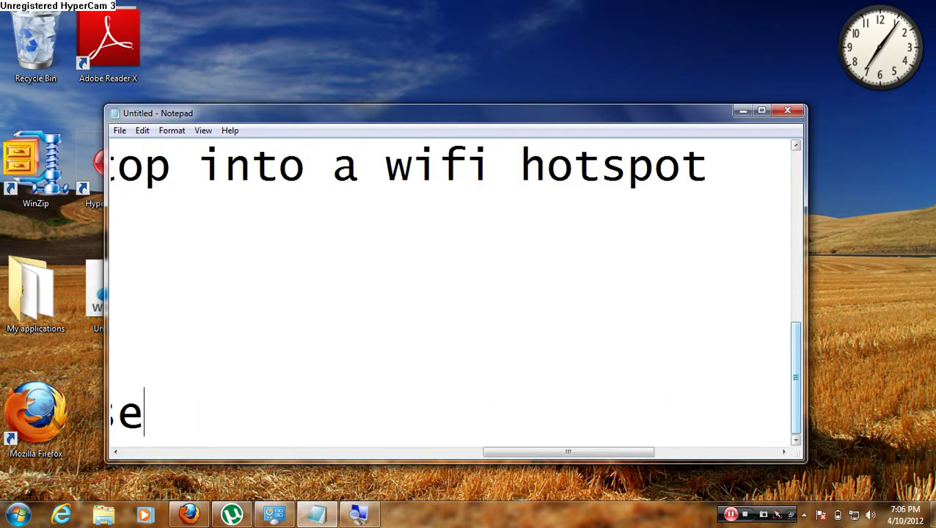
pyautogui.press('BackSpace')
pyautogui.press('BackSpace')
pyautogui.press('BackSpace')
pyautogui.press('BackSpace')
pyautogui.press('BackSpace')
pyautogui.press('BackSpace')
pyautogui.press('BackSpace')
pyautogui.press('BackSpace')
pyautogui.press('BackSpace')
pyautogui.press('BackSpace')
pyautogui.press('BackSpace')
pyautogui.press('BackSpace')
pyautogui.press('BackSpace')
pyautogui.press('BackSpace')
pyautogui.press('BackSpace')
pyautogui.press('BackSpace')
pyautogui.press('BackSpace')
pyautogui.press('BackSpace')
pyautogui.press('BackSpace')
pyautogui.press('BackSpace')
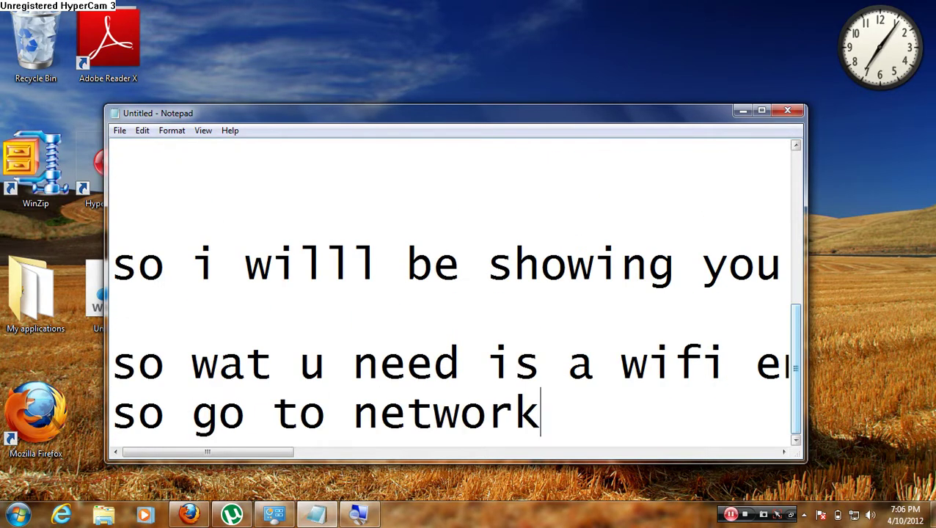
pyautogui.press('BackSpace')
pyautogui.press('BackSpace')
pyautogui.press('BackSpace')
pyautogui.press('BackSpace')
pyautogui.press('BackSpace')
pyautogui.press('BackSpace')
pyautogui.press('BackSpace')
pyautogui.press('BackSpace')
pyautogui.press('BackSpace')
pyautogui.press('BackSpace')
pyautogui.press('BackSpace')
pyautogui.press('BackSpace')
pyautogui.press('BackSpace')
pyautogui.press('BackSpace')
pyautogui.press('BackSpace')
pyautogui.press('BackSpace')
pyautogui.press('BackSpace')
pyautogui.press('BackSpace')
pyautogui.press('BackSpace')
pyautogui.press('BackSpace')
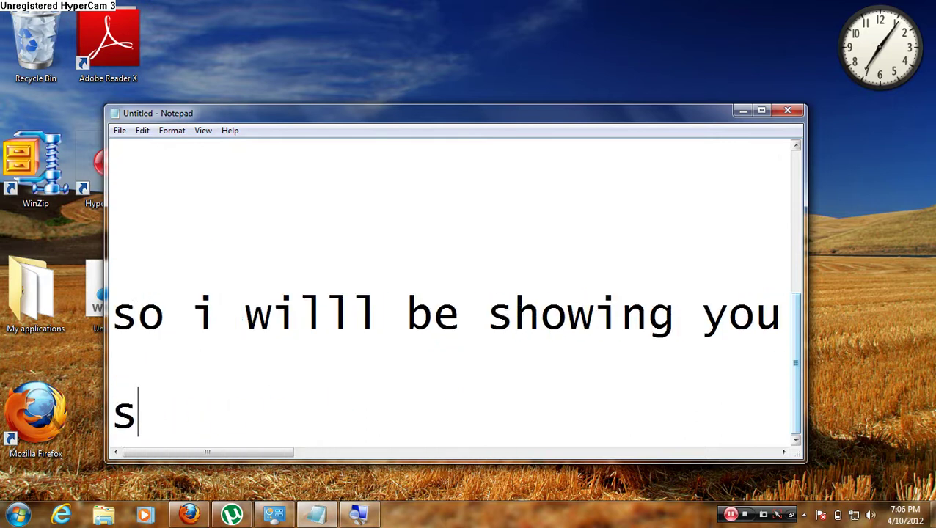
pyautogui.press('BackSpace')
pyautogui.press('BackSpace')
pyautogui.press('BackSpace')
pyautogui.press('BackSpace')
pyautogui.press('BackSpace')
pyautogui.press('BackSpace')
pyautogui.press('BackSpace')
pyautogui.press('BackSpace')
pyautogui.press('BackSpace')
pyautogui.press('BackSpace')
pyautogui.press('BackSpace')
pyautogui.press('BackSpace')
pyautogui.press('BackSpace')
pyautogui.press('BackSpace')
pyautogui.press('BackSpace')
pyautogui.press('BackSpace')
pyautogui.press('BackSpace')
pyautogui.press('BackSpace')
pyautogui.press('BackSpace')
pyautogui.press('BackSpace')
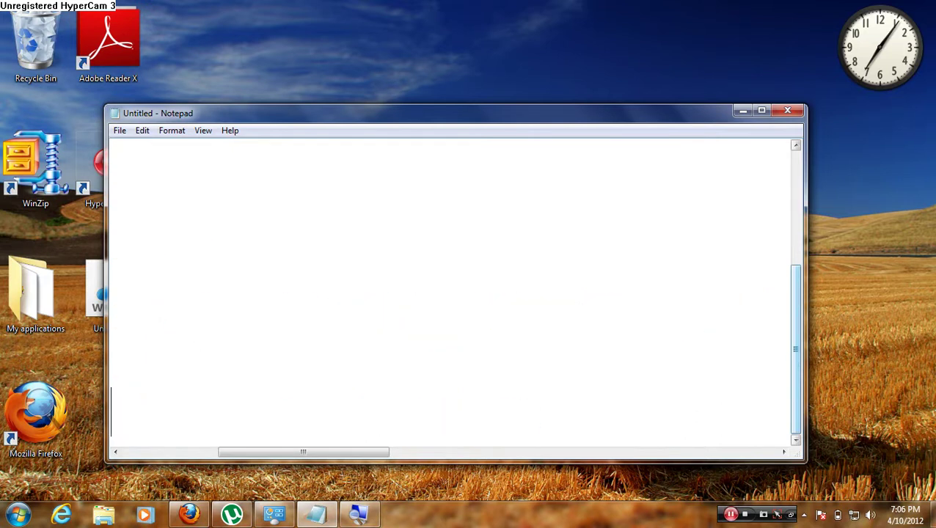
pyautogui.press('BackSpace')
pyautogui.press('BackSpace')
pyautogui.press('BackSpace')
pyautogui.press('BackSpace')
pyautogui.press('BackSpace')
pyautogui.press('BackSpace')
pyautogui.press('BackSpace')
pyautogui.press('BackSpace')
pyautogui.press('BackSpace')
pyautogui.press('BackSpace')
pyautogui.press('BackSpace')
pyautogui.press('BackSpace')
pyautogui.press('BackSpace')
pyautogui.press('BackSpace')
pyautogui.press('BackSpace')
pyautogui.press('BackSpace')
pyautogui.press('BackSpace')
pyautogui.press('BackSpace')
pyautogui.press('BackSpace')
pyautogui.press('BackSpace')
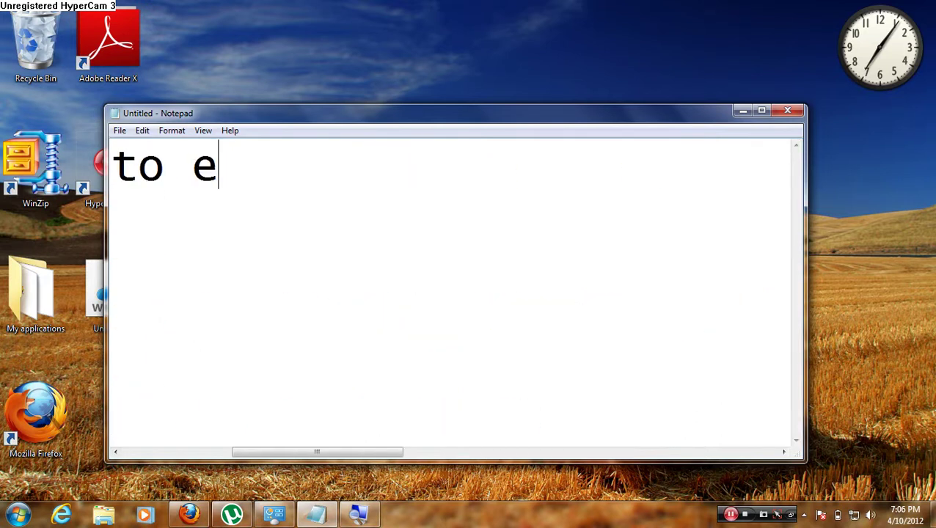
pyautogui.press('BackSpace')
pyautogui.press('BackSpace')
pyautogui.press('BackSpace')
pyautogui.press('BackSpace')
pyautogui.press('BackSpace')
pyautogui.press('BackSpace')
pyautogui.press('BackSpace')
pyautogui.press('BackSpace')
pyautogui.press('BackSpace')
pyautogui.press('BackSpace')
pyautogui.press('BackSpace')
pyautogui.press('BackSpace')
pyautogui.press('BackSpace')
pyautogui.press('BackSpace')
pyautogui.press('BackSpace')
pyautogui.press('BackSpace')
pyautogui.press('BackSpace')
pyautogui.press('BackSpace')
pyautogui.press('BackSpace')
pyautogui.press('BackSpace')
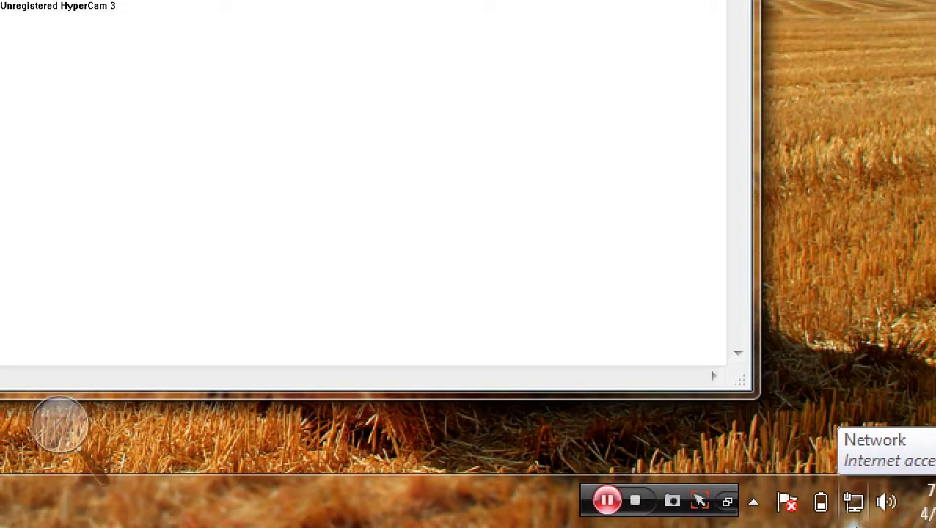
# Examine the wifirich and wifihotspot entries in the list of wireless networks, then close the list
pyautogui.click(853, 523)
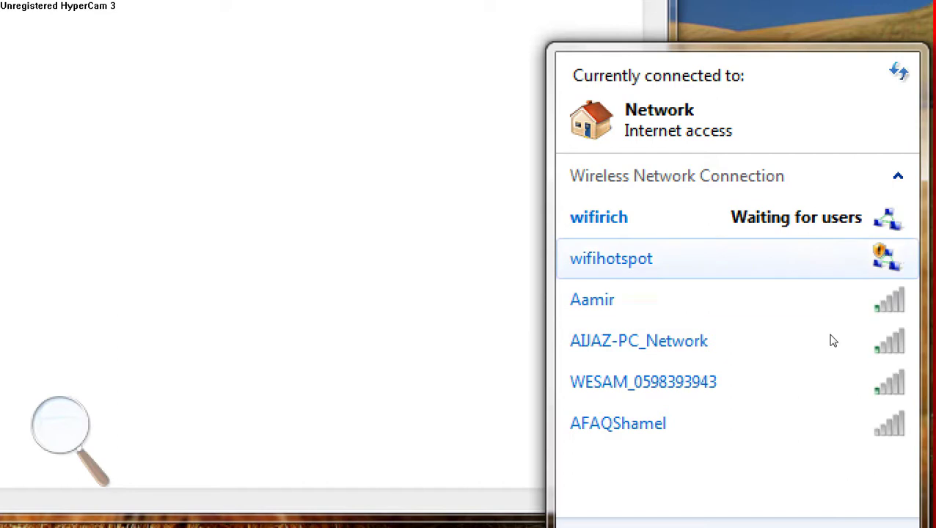
pyautogui.moveTo(835, 314)
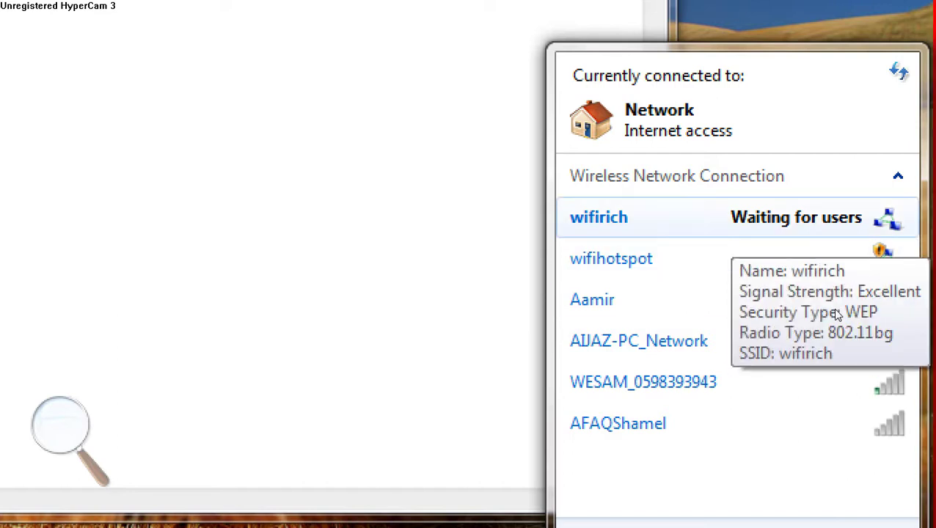
pyautogui.click(836, 314)
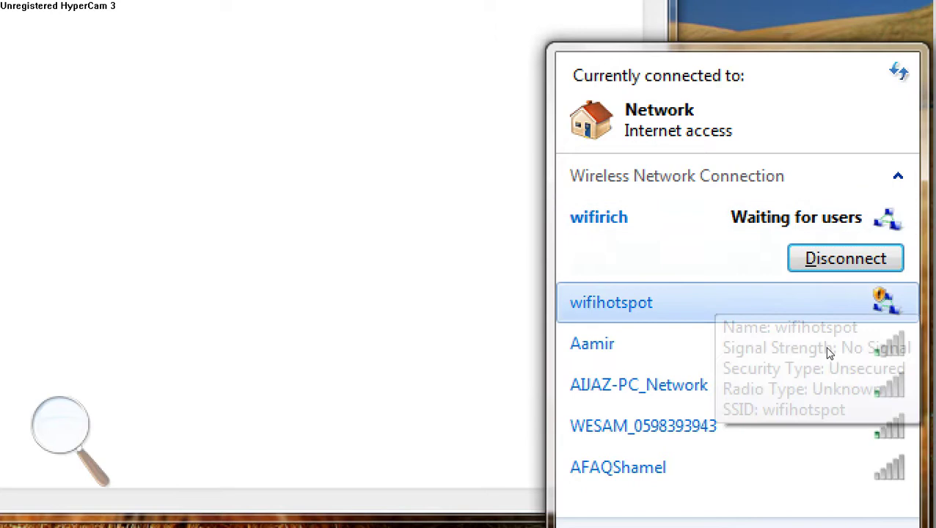
pyautogui.click(829, 353)
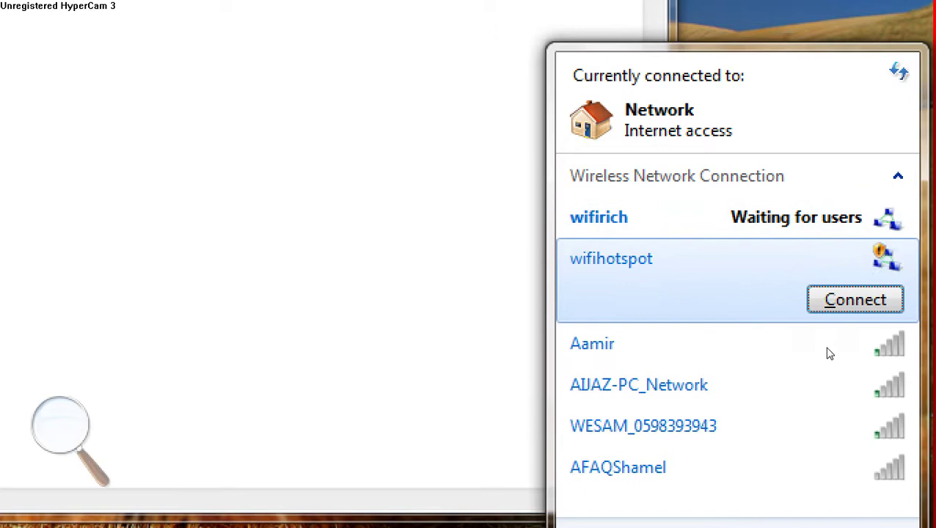
pyautogui.click(855, 319)
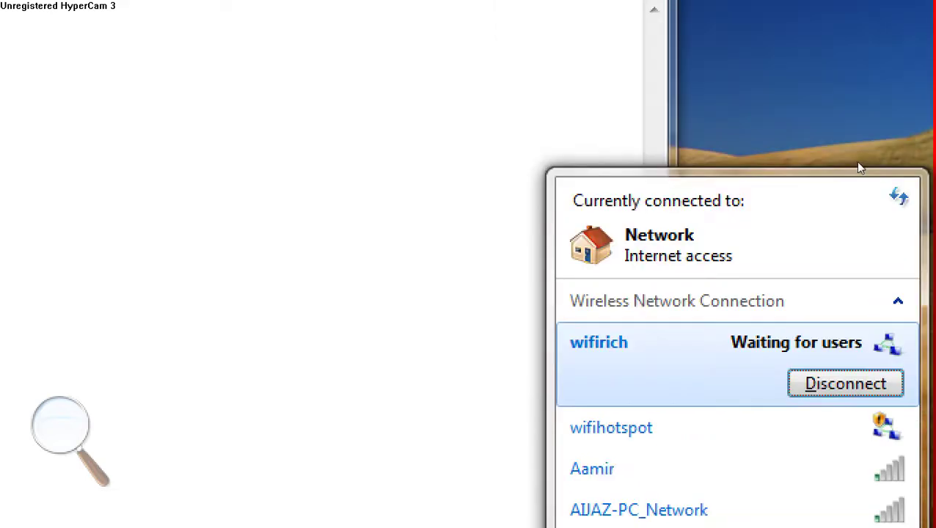
pyautogui.click(859, 168)
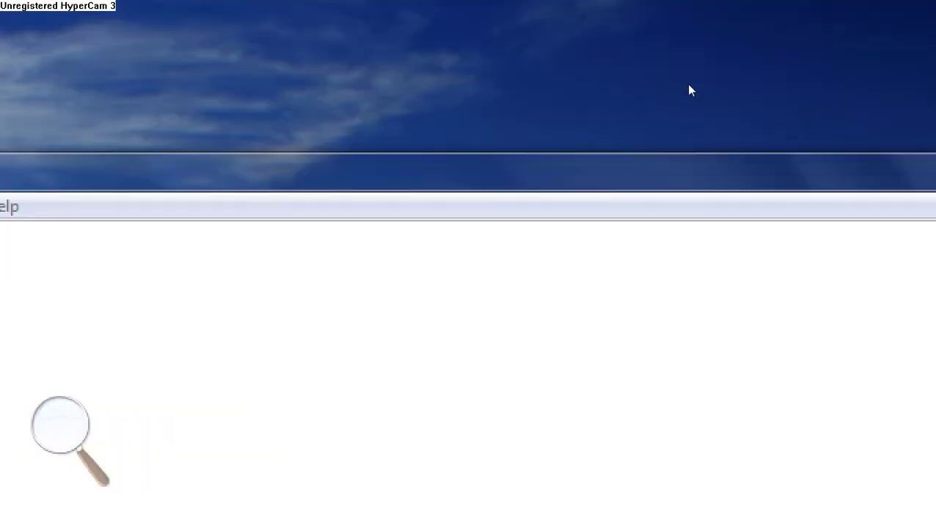
# Show the desktop, return the screen magnification to 100%, and close Magnifier
pyautogui.press('super+d')
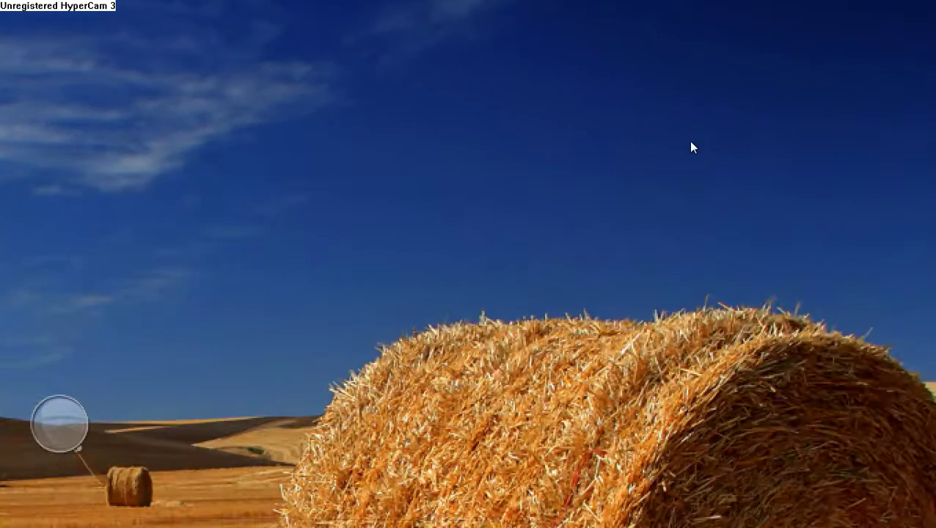
pyautogui.press('super+minus')
pyautogui.press('super+minus')
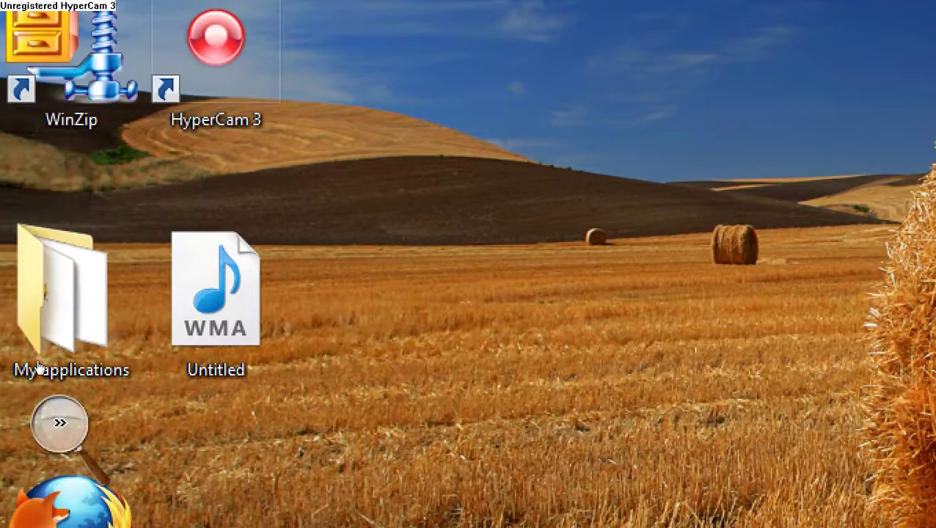
pyautogui.click(60, 423)
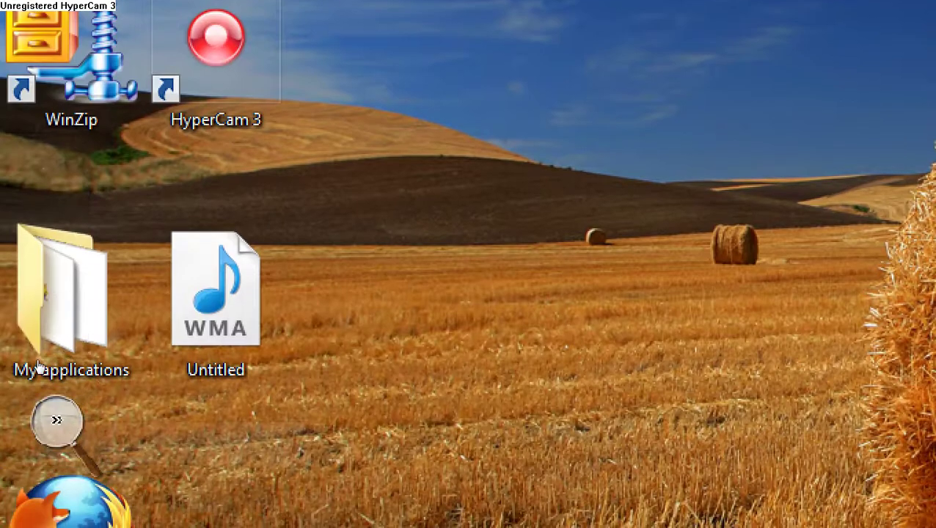
pyautogui.click(47, 443)
pyautogui.click(27, 372)
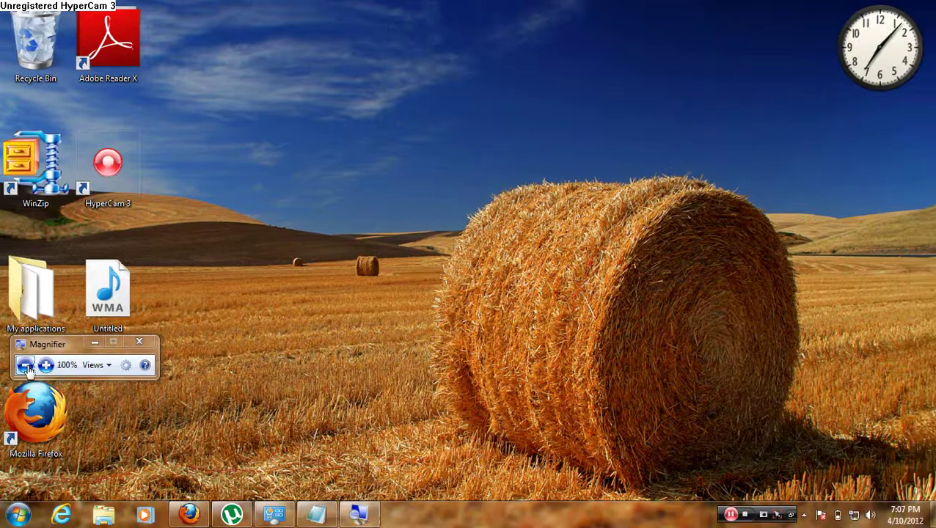
pyautogui.click(141, 342)
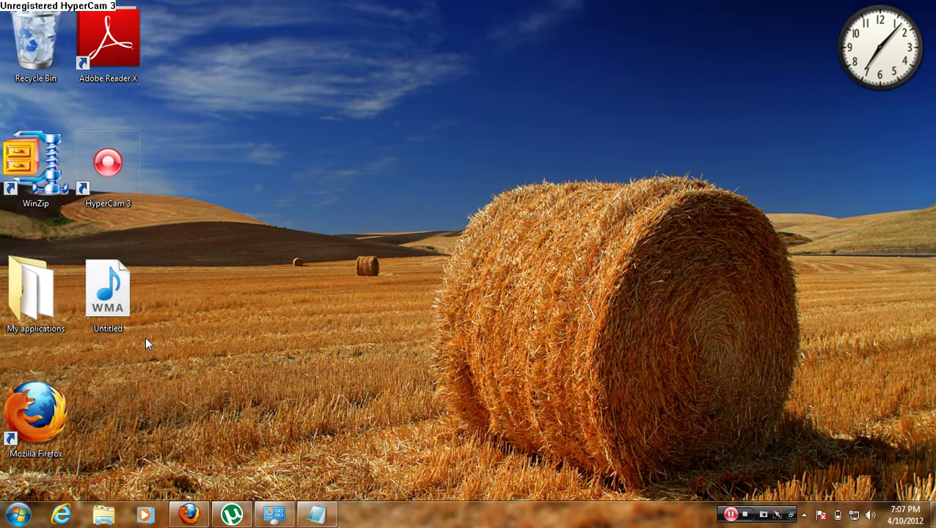
# Close the Firefox window, and check the Windows Update installation progress before minimizing that window
pyautogui.click(189, 516)
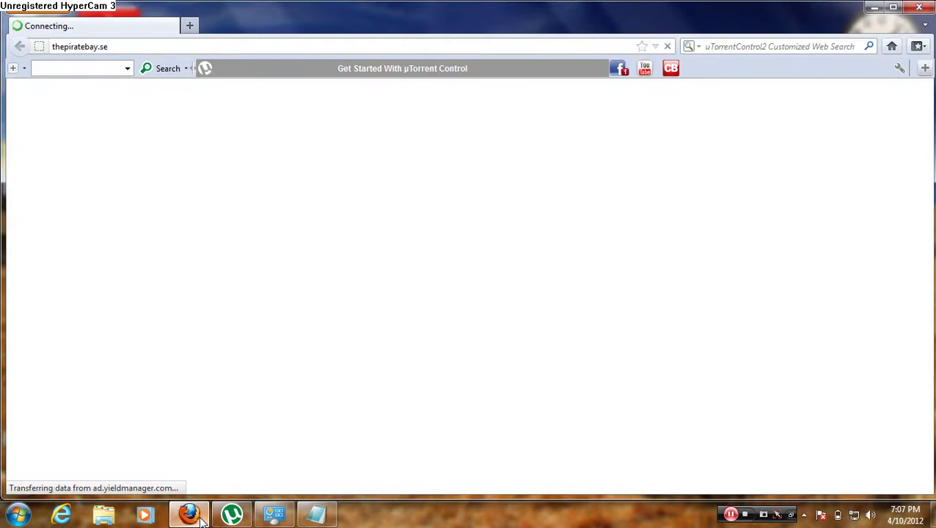
pyautogui.rightClick(203, 517)
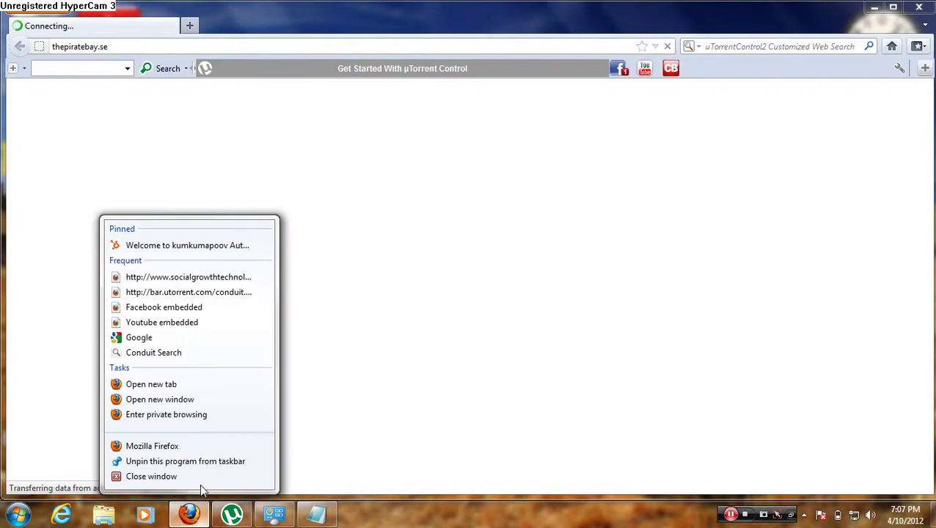
pyautogui.click(200, 481)
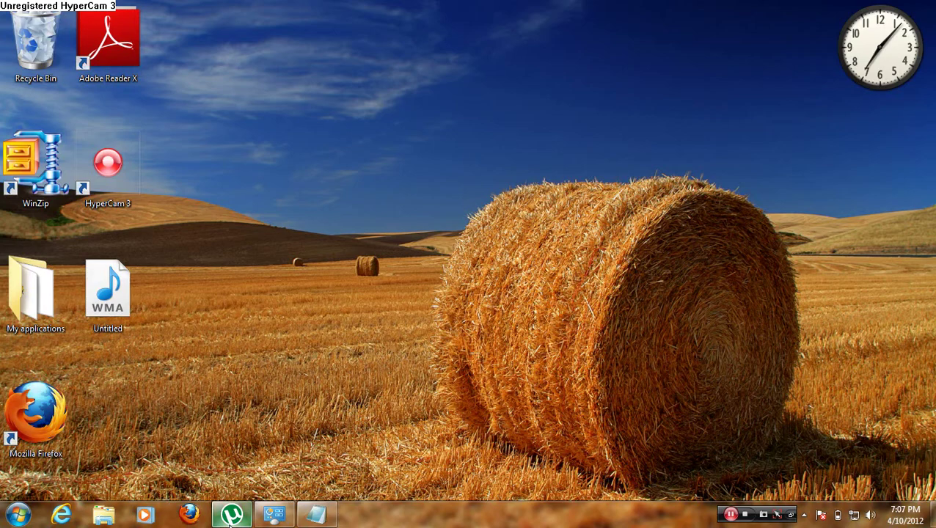
pyautogui.click(275, 516)
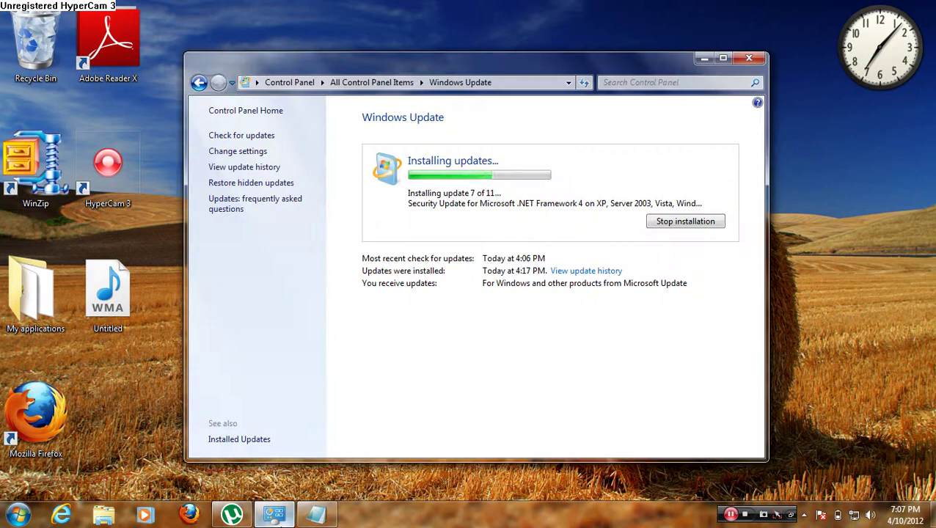
pyautogui.click(274, 516)
# Write the closing message "thnks for watching guy" in the blank Notepad note, and close the note without saving it
pyautogui.click(315, 516)
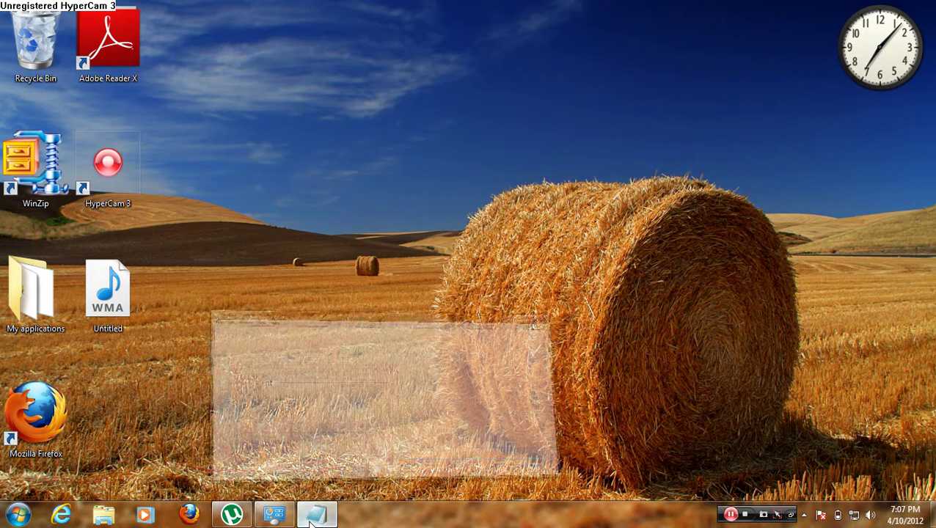
pyautogui.rightClick(316, 516)
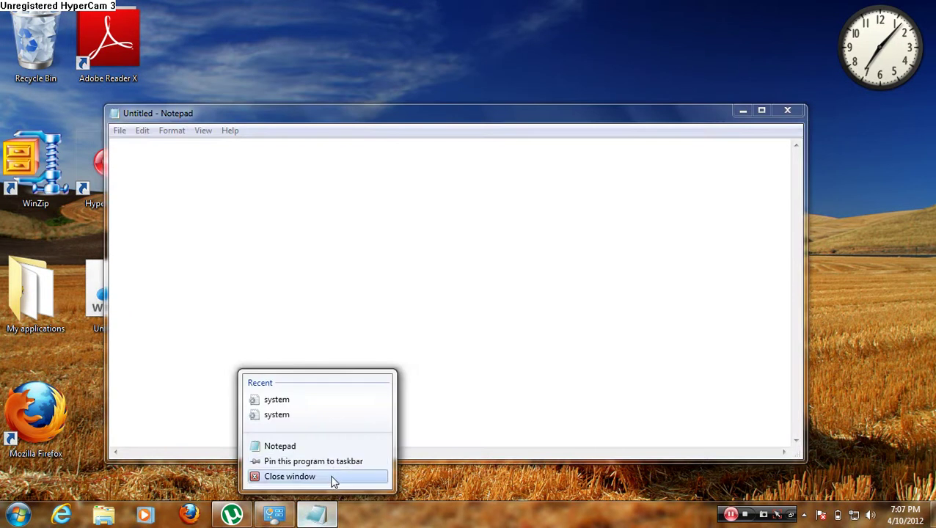
pyautogui.click(476, 349)
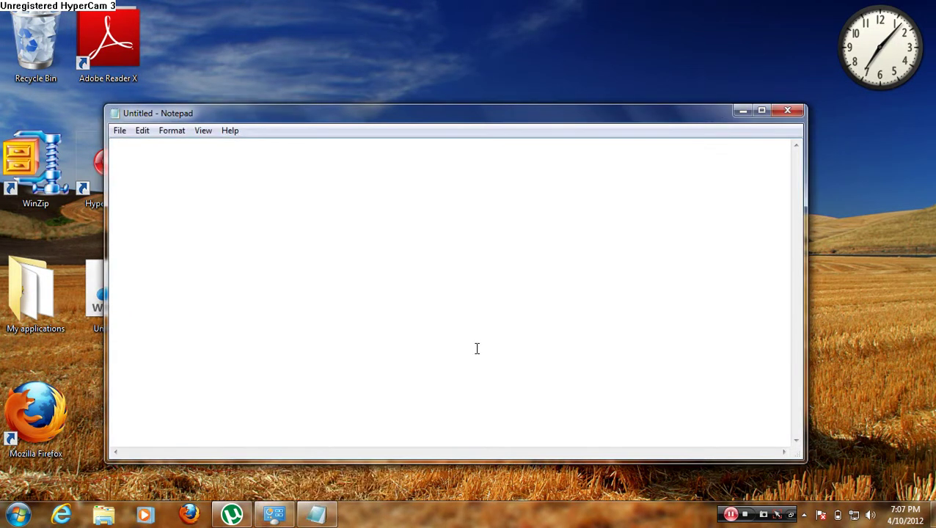
pyautogui.write('thnks for ')
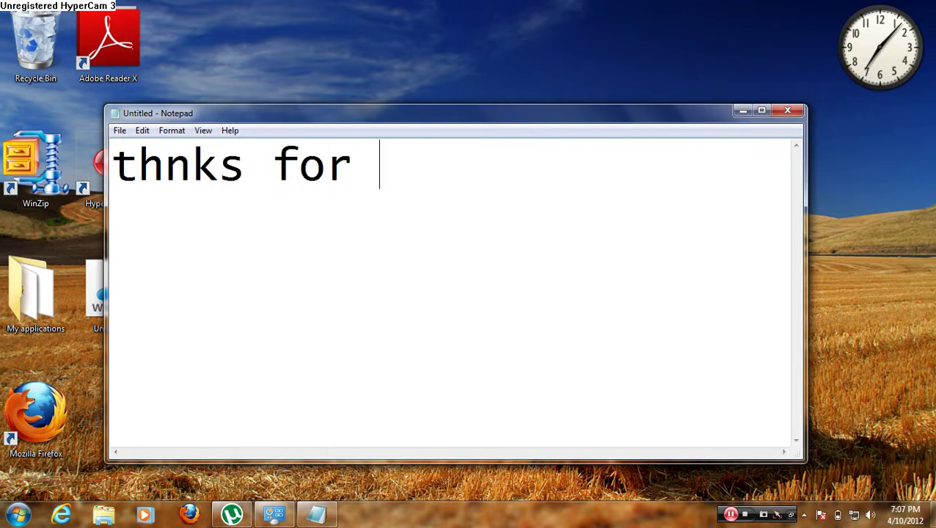
pyautogui.write('watc hing g')
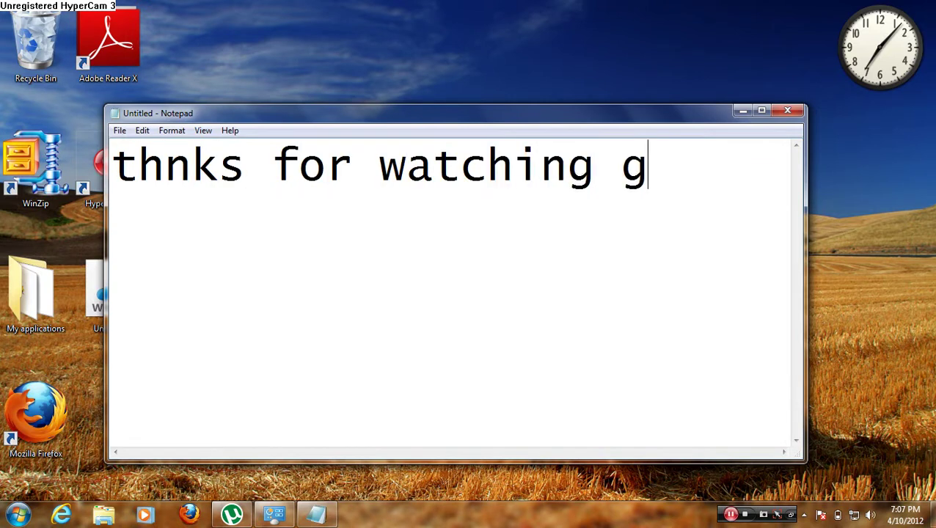
pyautogui.write('uy')
pyautogui.click(475, 349)
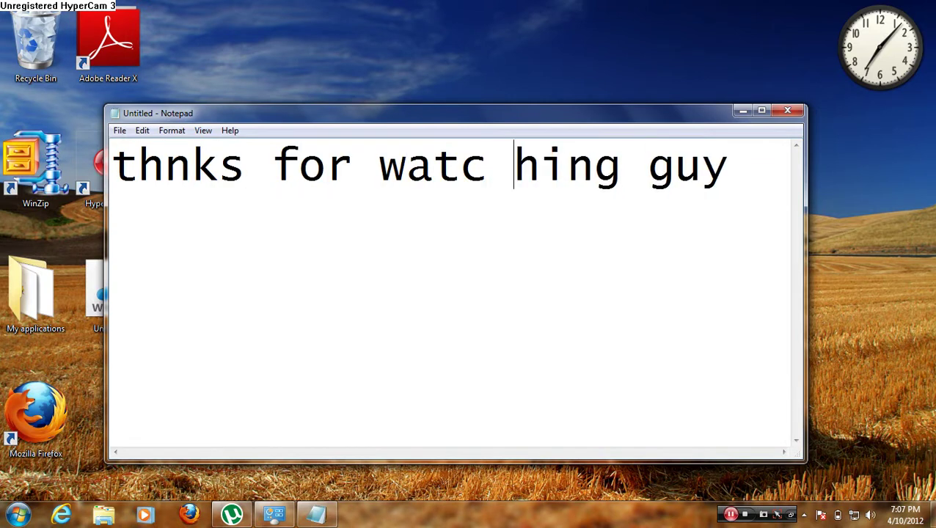
pyautogui.click(788, 112)
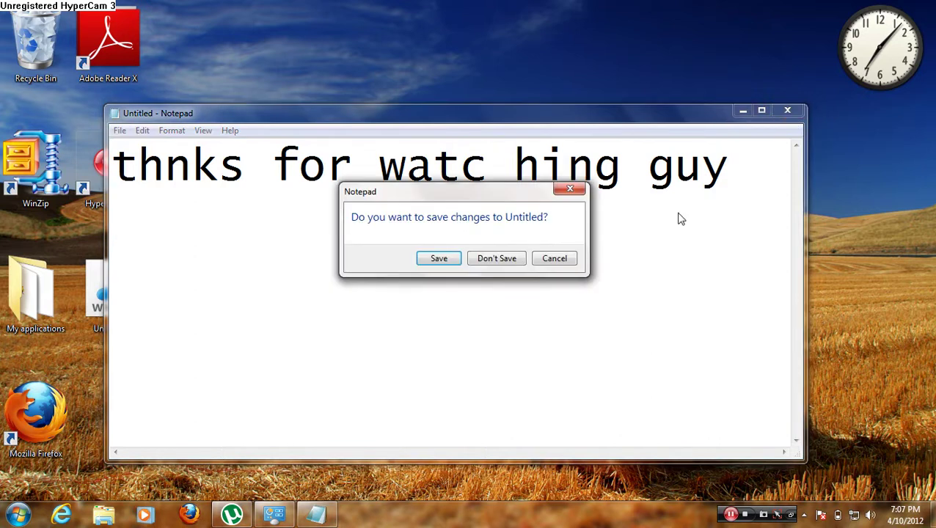
pyautogui.click(498, 259)
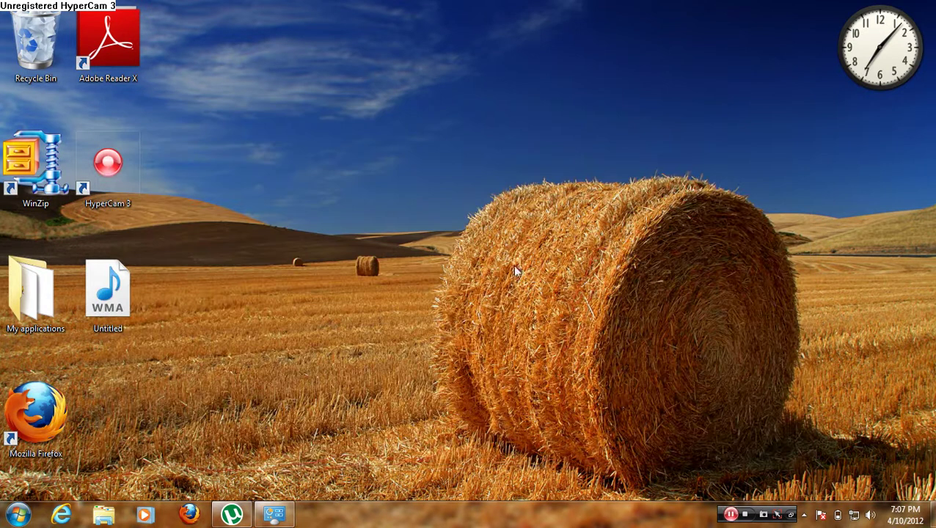